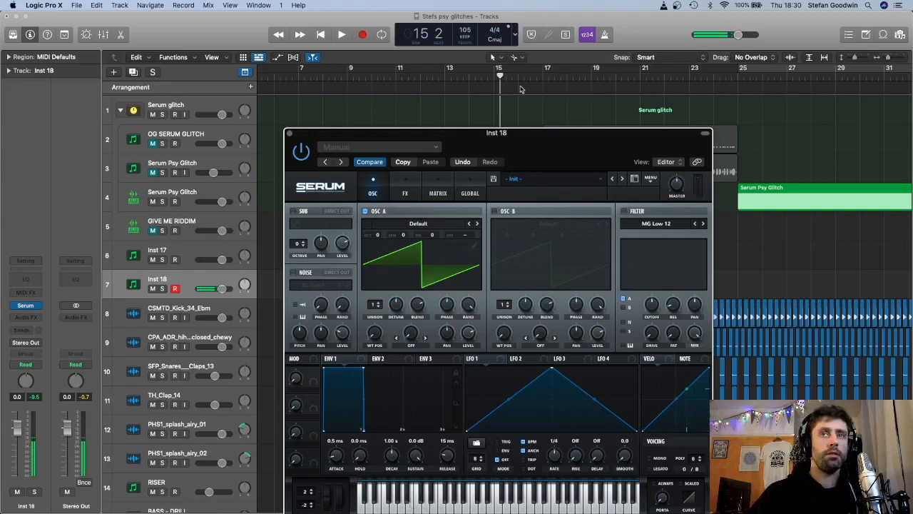
Redraw Oscillator A's wavetable as a square wave, full height in the first half and full depth in the second.
{"action": "left_click", "coordinate": [473, 245]}
{"action": "mouse_move", "coordinate": [340, 300]}
{"action": "left_mouse_down"}
{"action": "mouse_move", "coordinate": [362, 285]}
{"action": "mouse_move", "coordinate": [480, 288]}
{"action": "left_mouse_up"}
{"action": "left_click_drag", "start_coordinate": [523, 380], "coordinate": [639, 423]}
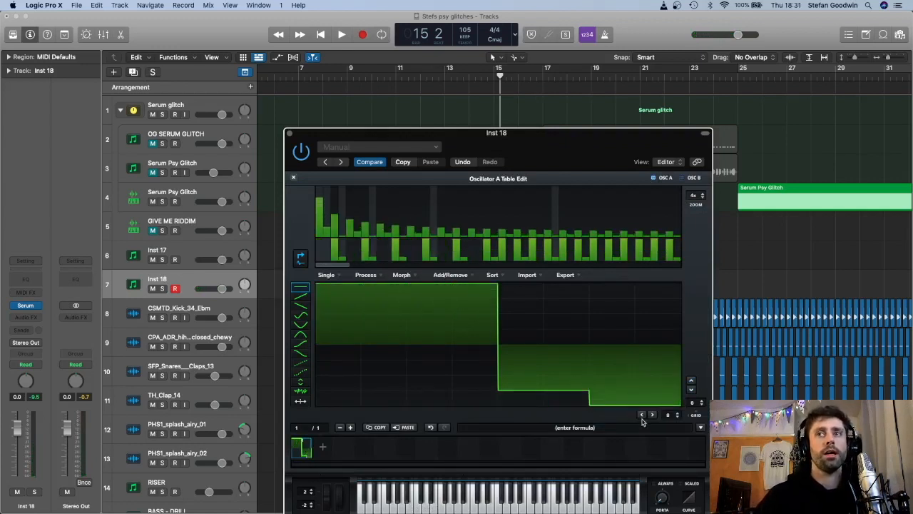
{"action": "mouse_move", "coordinate": [564, 401]}
{"action": "left_mouse_down"}
{"action": "mouse_move", "coordinate": [578, 405]}
{"action": "mouse_move", "coordinate": [518, 405]}
{"action": "mouse_move", "coordinate": [556, 408]}
{"action": "left_mouse_up"}
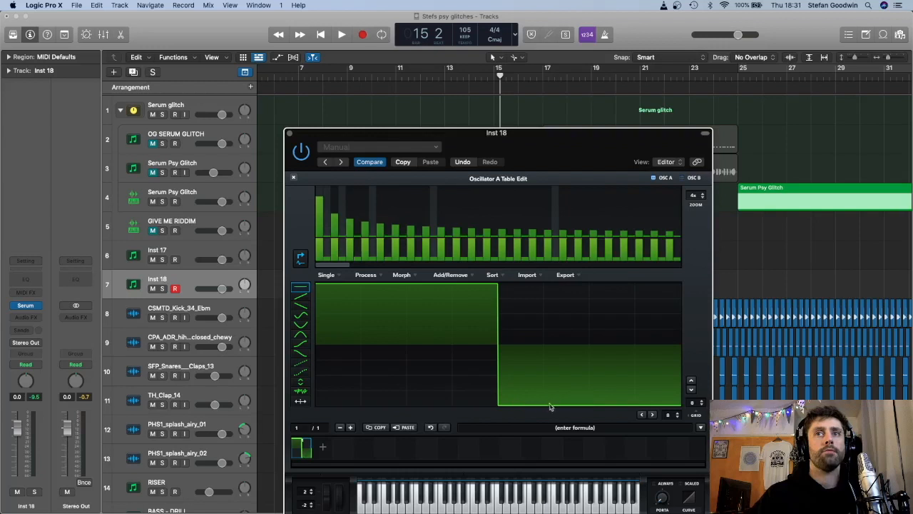
{"action": "left_click", "coordinate": [293, 178]}
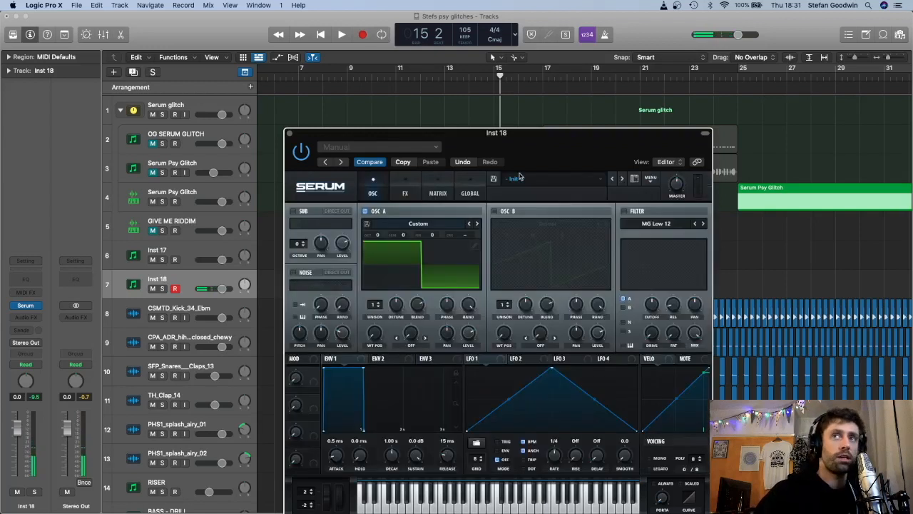
Switch on the filter with the Band 24 type and sweep its cutoff to audition it.
{"action": "left_click", "coordinate": [673, 226]}
{"action": "mouse_move", "coordinate": [667, 234]}
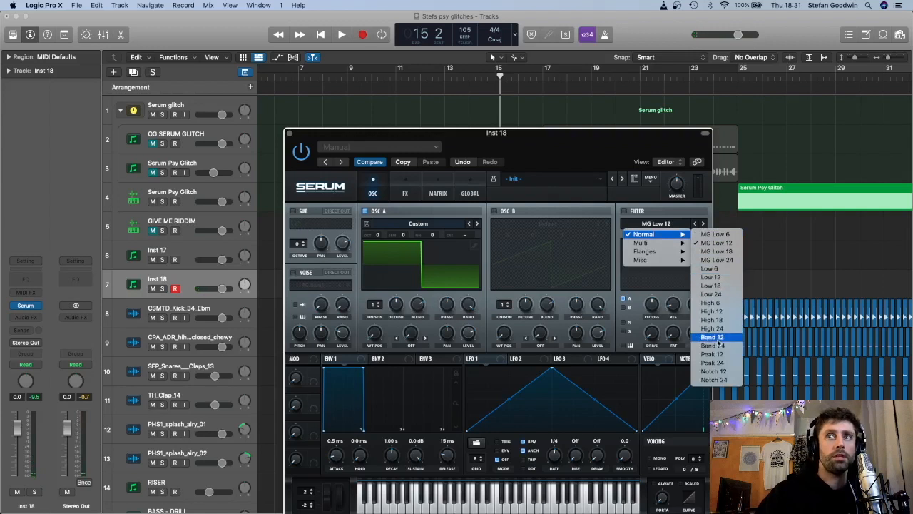
{"action": "left_click", "coordinate": [735, 345]}
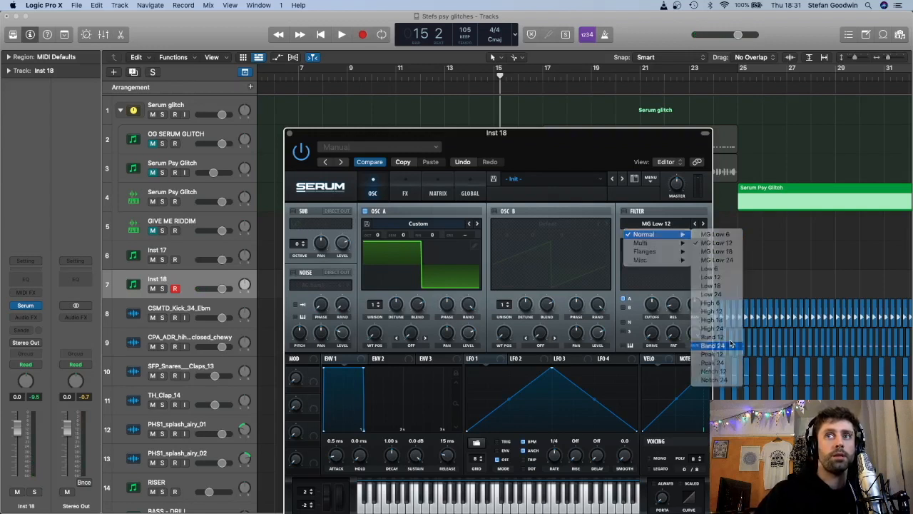
{"action": "left_click", "coordinate": [626, 212]}
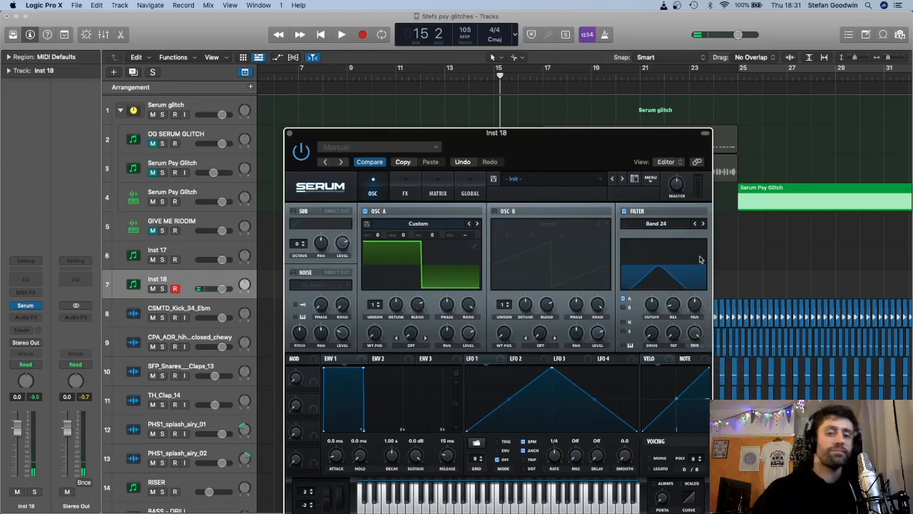
{"action": "left_click_drag", "start_coordinate": [654, 301], "coordinate": [635, 284]}
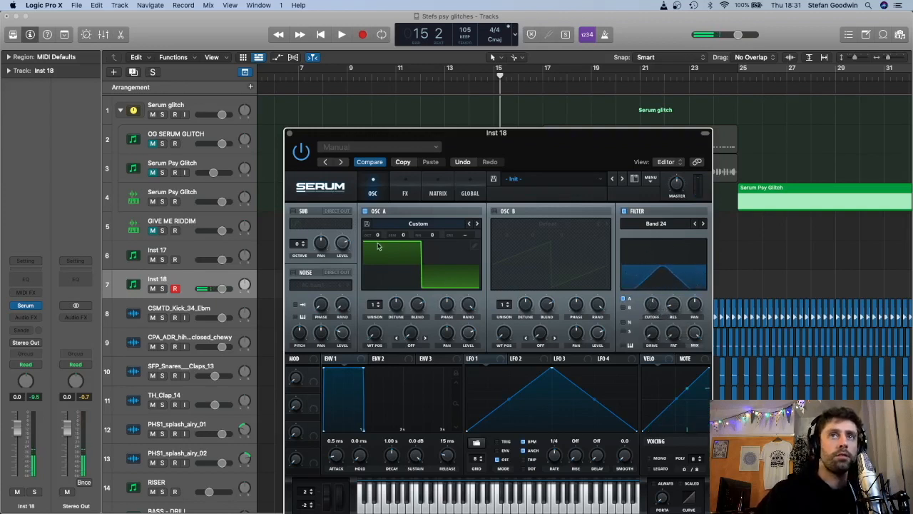
Set Oscillator A's octave to -2 and raise the filter resonance slightly, auditioning it with cutoff sweeps.
{"action": "left_click_drag", "start_coordinate": [379, 236], "coordinate": [383, 267]}
{"action": "left_click_drag", "start_coordinate": [652, 347], "coordinate": [652, 342]}
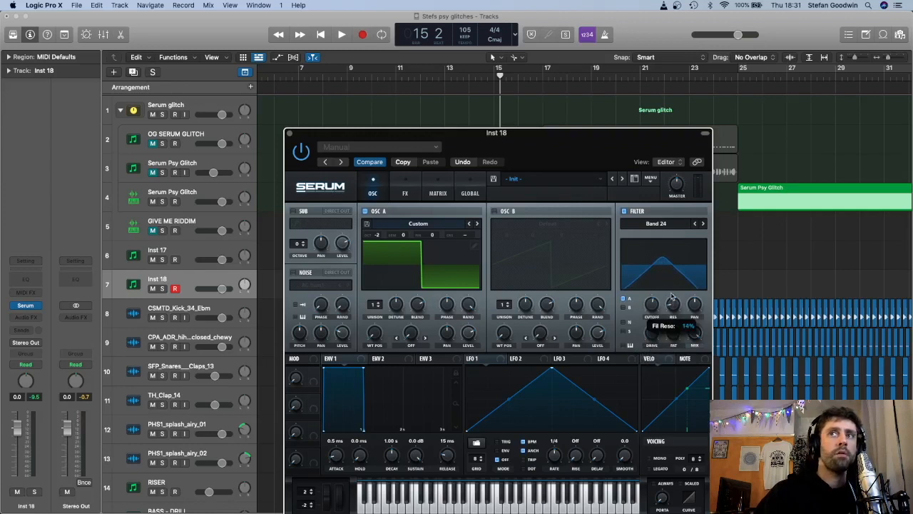
{"action": "mouse_move", "coordinate": [651, 305]}
{"action": "left_mouse_down"}
{"action": "mouse_move", "coordinate": [649, 336]}
{"action": "mouse_move", "coordinate": [665, 303]}
{"action": "mouse_move", "coordinate": [650, 272]}
{"action": "mouse_move", "coordinate": [645, 297]}
{"action": "left_mouse_up"}
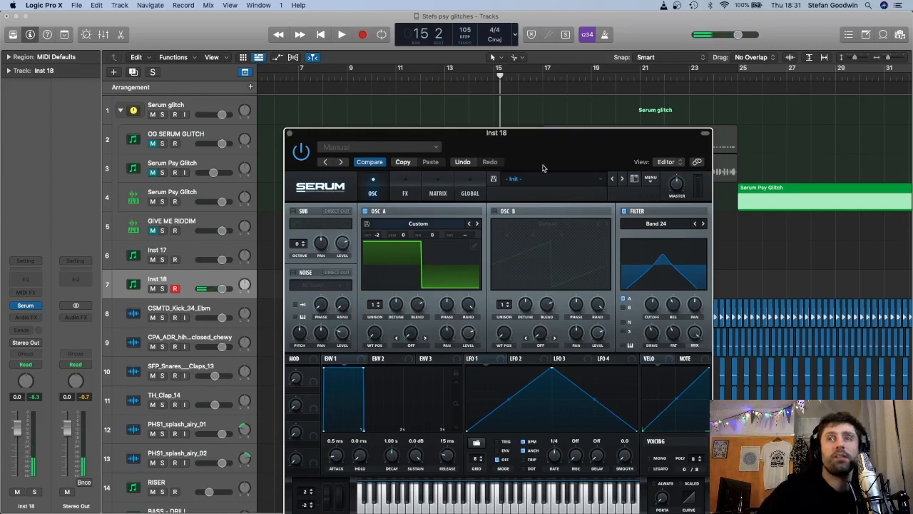
{"action": "left_click_drag", "start_coordinate": [652, 304], "coordinate": [658, 281]}
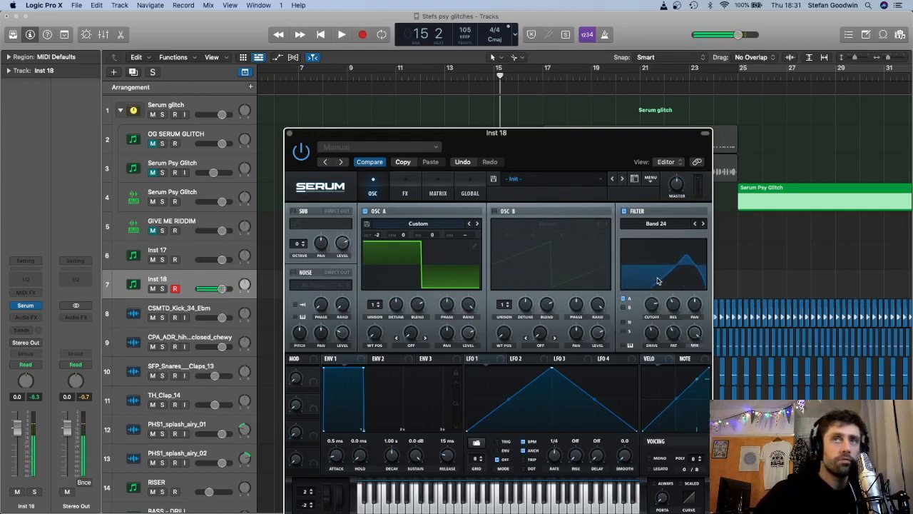
Enable the flanger effect with its mix at about 31% and the phaser effect with a reduced mix.
{"action": "left_click", "coordinate": [403, 193]}
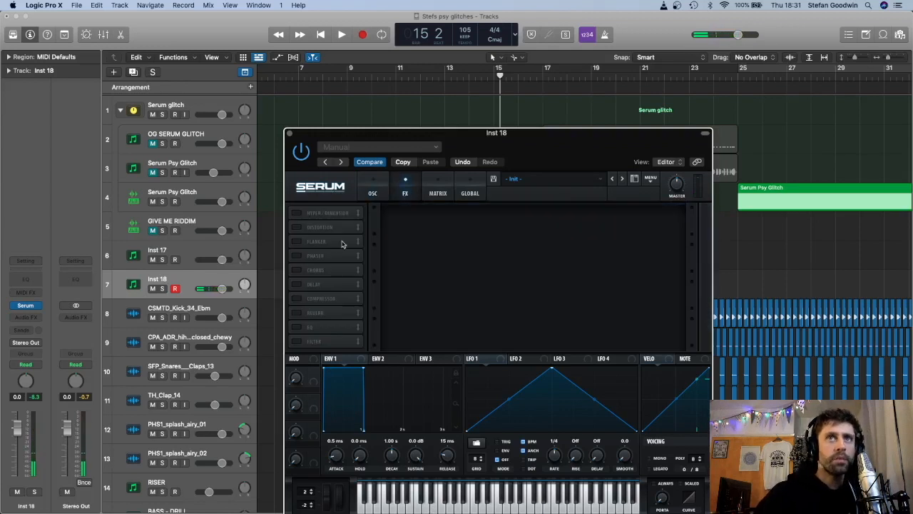
{"action": "left_click", "coordinate": [300, 244]}
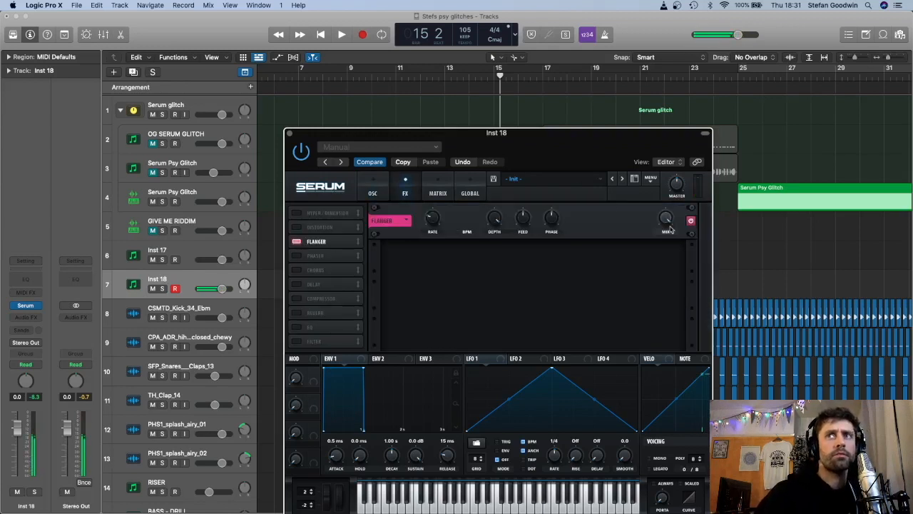
{"action": "left_click_drag", "start_coordinate": [665, 218], "coordinate": [655, 281]}
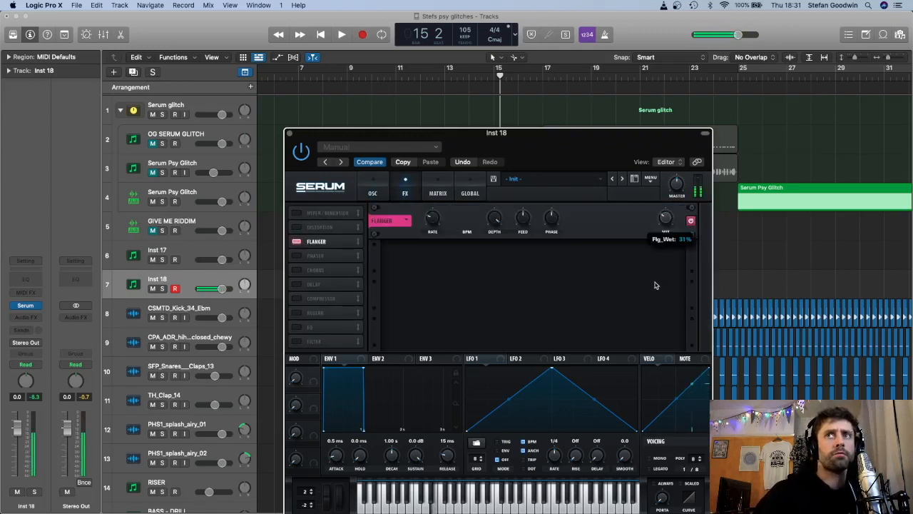
{"action": "left_click", "coordinate": [296, 255]}
{"action": "left_click_drag", "start_coordinate": [664, 255], "coordinate": [665, 257]}
{"action": "left_click_drag", "start_coordinate": [658, 308], "coordinate": [642, 331]}
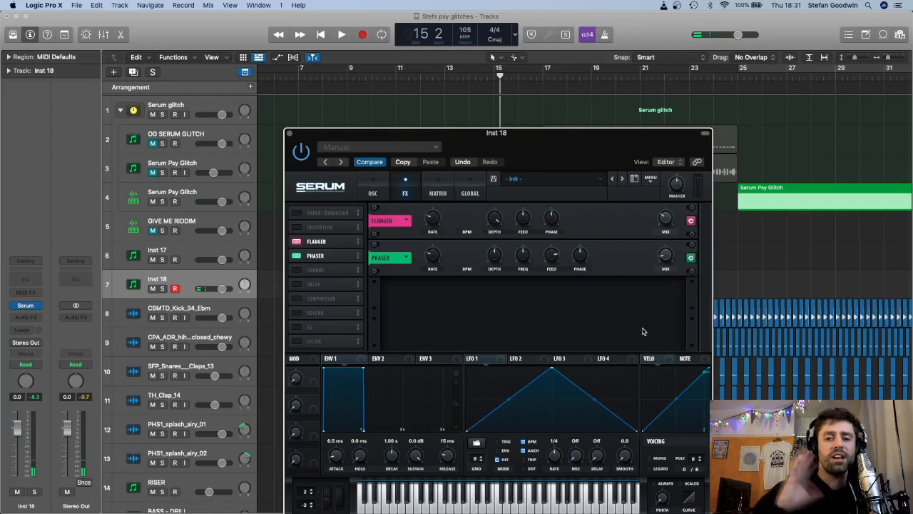
Enable the chorus effect with a reduced mix and audition it by sweeping the filter cutoff.
{"action": "left_click", "coordinate": [298, 270]}
{"action": "left_click_drag", "start_coordinate": [664, 297], "coordinate": [662, 286]}
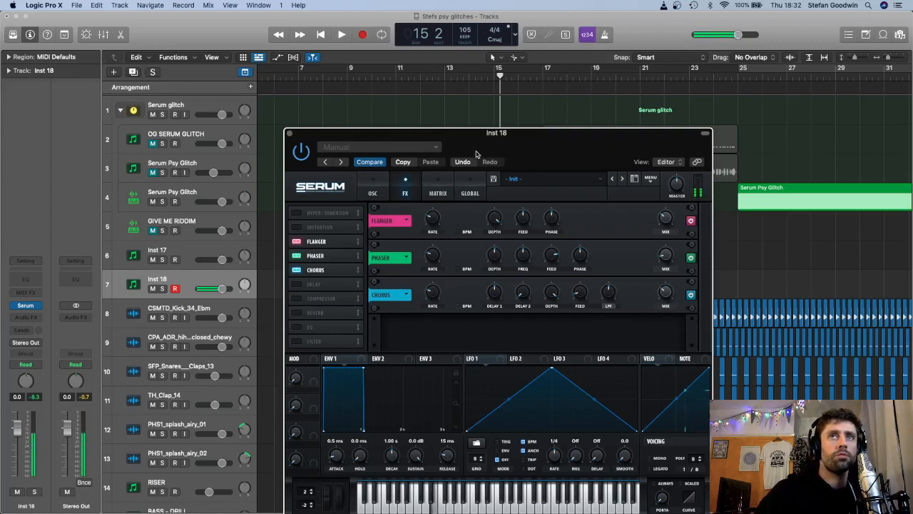
{"action": "left_click", "coordinate": [368, 189]}
{"action": "mouse_move", "coordinate": [655, 306]}
{"action": "left_mouse_down"}
{"action": "mouse_move", "coordinate": [654, 295]}
{"action": "mouse_move", "coordinate": [655, 302]}
{"action": "left_mouse_up"}
Enable the delay effect in Ping-Pong mode and audition it by sweeping the filter cutoff.
{"action": "left_click", "coordinate": [406, 191]}
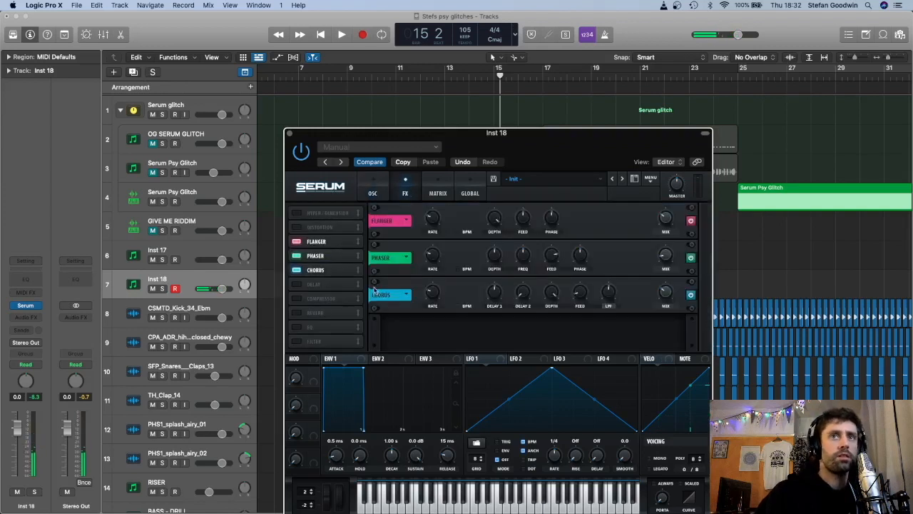
{"action": "left_click", "coordinate": [300, 285]}
{"action": "left_click", "coordinate": [615, 333]}
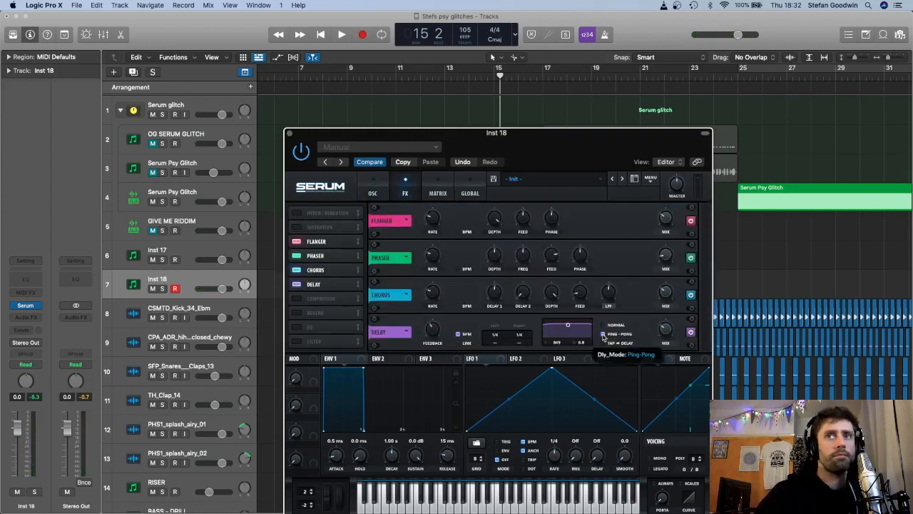
{"action": "left_click", "coordinate": [373, 193]}
{"action": "mouse_move", "coordinate": [647, 296]}
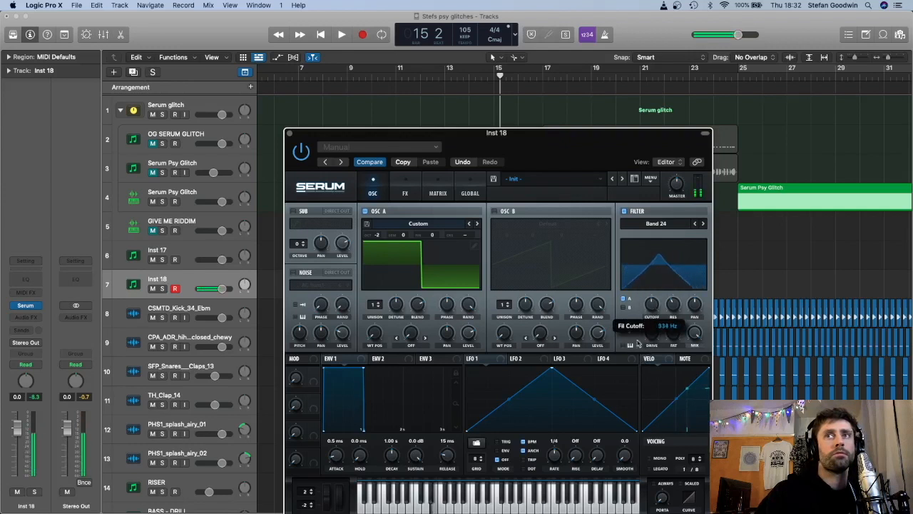
Enable the reverb effect and narrow the delay's filter around 2787 Hz with a width of 1.0.
{"action": "left_click", "coordinate": [404, 193]}
{"action": "scroll", "coordinate": [573, 299], "scroll_direction": "down", "scroll_amount": 2}
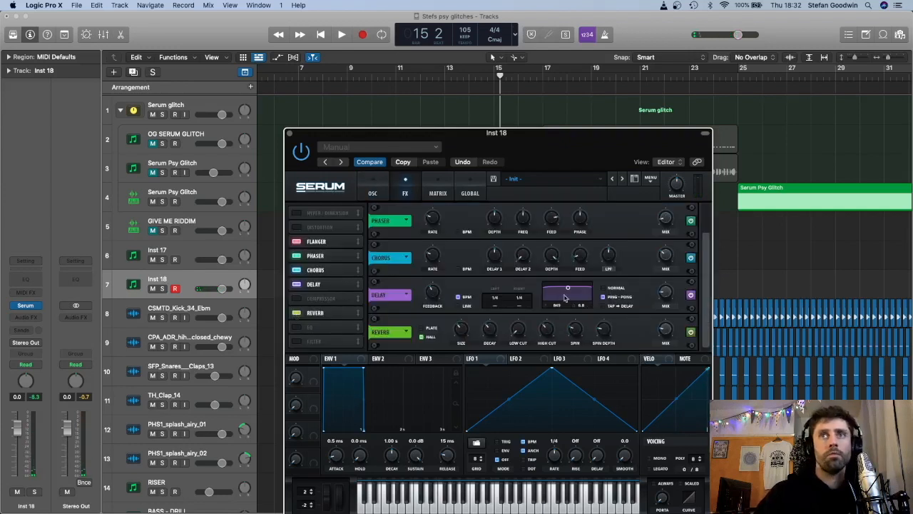
{"action": "mouse_move", "coordinate": [569, 289]}
{"action": "left_mouse_down"}
{"action": "mouse_move", "coordinate": [576, 296]}
{"action": "mouse_move", "coordinate": [568, 305]}
{"action": "mouse_move", "coordinate": [579, 302]}
{"action": "left_mouse_up"}
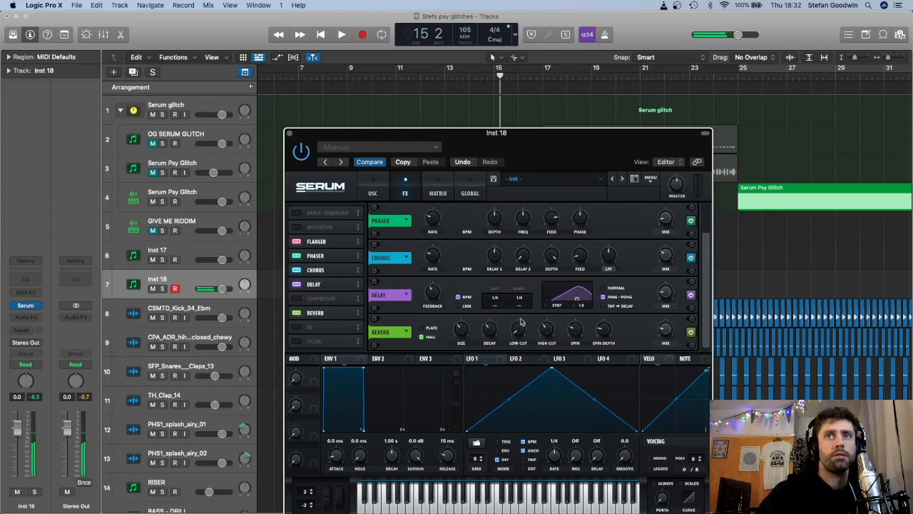
Set the reverb's low cut to about 39% and its mix to about 12%.
{"action": "mouse_move", "coordinate": [519, 337]}
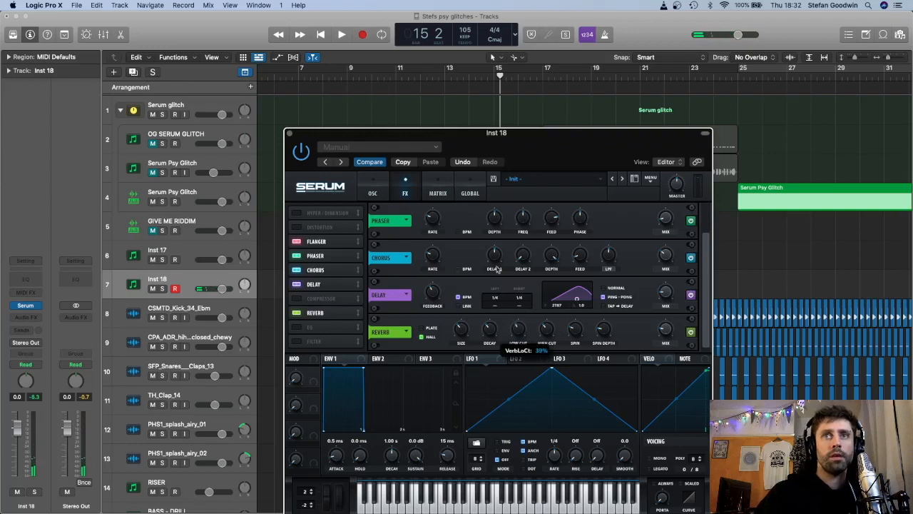
{"action": "right_click", "coordinate": [664, 334]}
{"action": "left_click", "coordinate": [649, 340]}
{"action": "left_click_drag", "start_coordinate": [667, 334], "coordinate": [669, 348]}
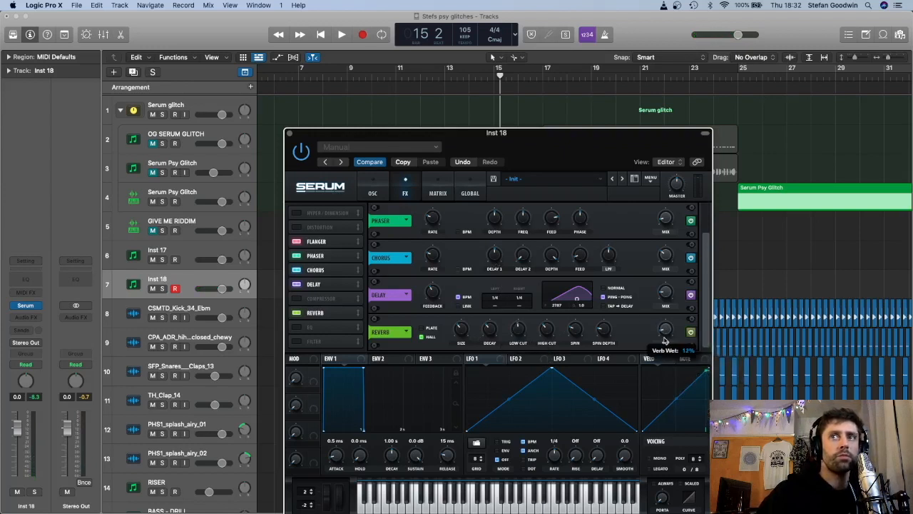
Enable the EQ ahead of the reverb with its low band as a low cut and reduced Q, then audition a cutoff sweep.
{"action": "left_click", "coordinate": [297, 327]}
{"action": "left_click_drag", "start_coordinate": [314, 328], "coordinate": [314, 298]}
{"action": "left_click", "coordinate": [506, 305]}
{"action": "left_click_drag", "start_coordinate": [459, 296], "coordinate": [457, 307]}
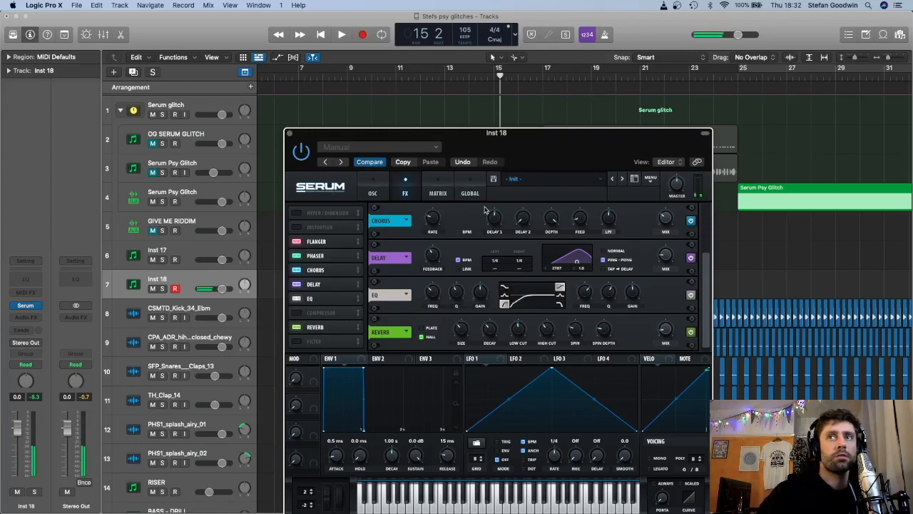
{"action": "left_click", "coordinate": [376, 193]}
{"action": "left_click_drag", "start_coordinate": [647, 305], "coordinate": [660, 323]}
Enable the compressor after the reverb in the effects chain and audition it by sweeping the filter cutoff.
{"action": "left_click", "coordinate": [404, 191]}
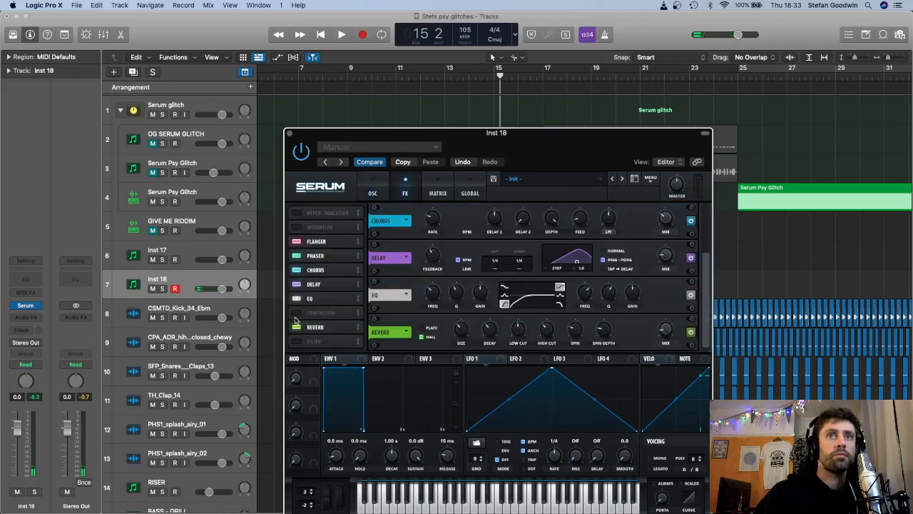
{"action": "left_click_drag", "start_coordinate": [315, 314], "coordinate": [315, 333]}
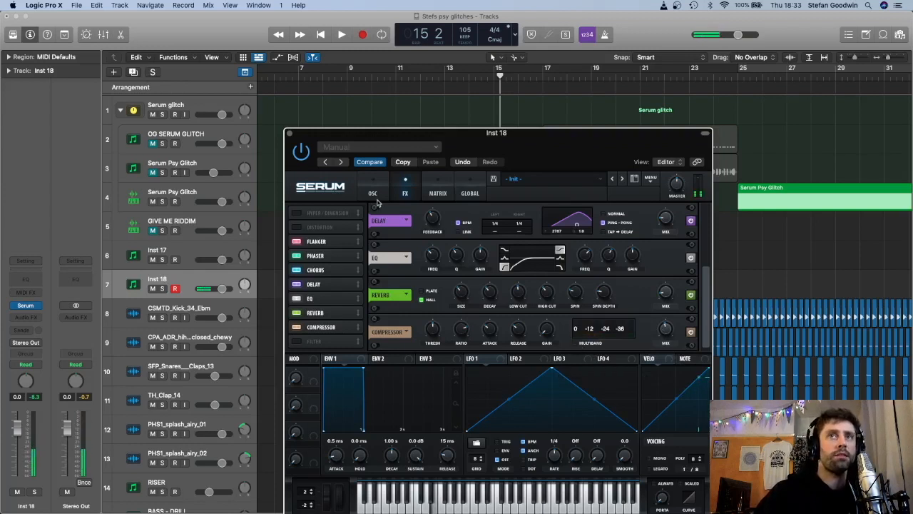
{"action": "left_click", "coordinate": [373, 194]}
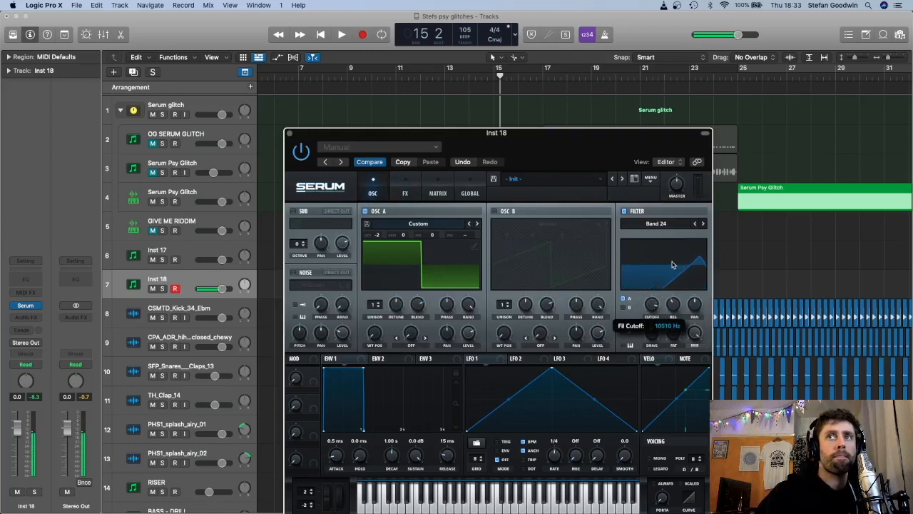
{"action": "left_click_drag", "start_coordinate": [659, 316], "coordinate": [670, 285]}
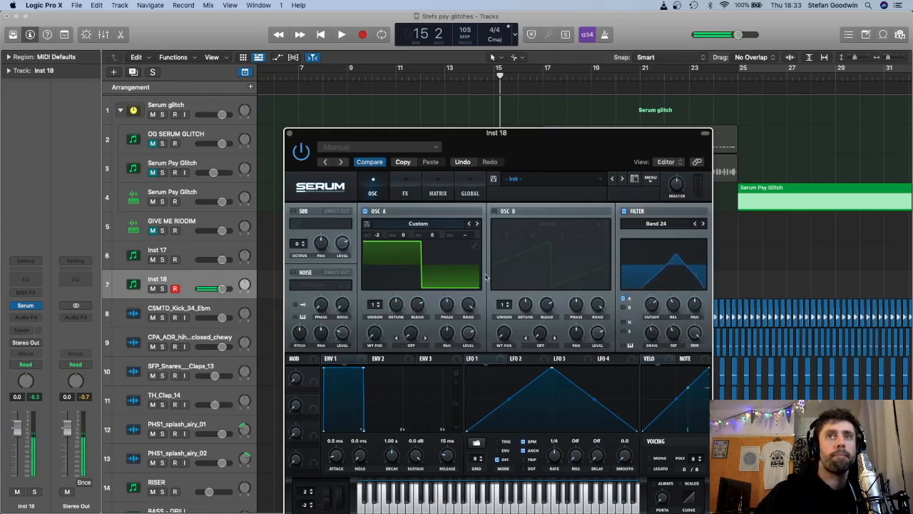
Turn on Oscillator B and set Oscillator A's warp mode to FM (from B) with an amount of about 53%.
{"action": "left_click", "coordinate": [495, 212]}
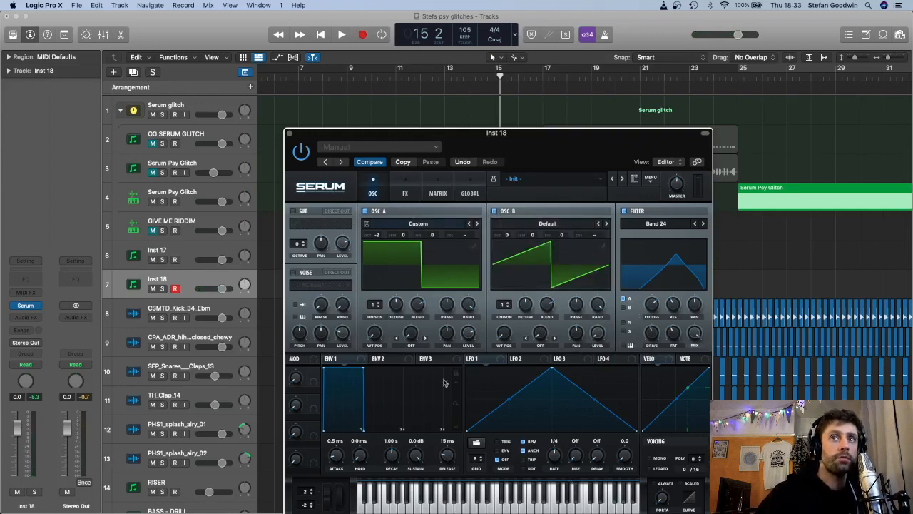
{"action": "left_click", "coordinate": [412, 351]}
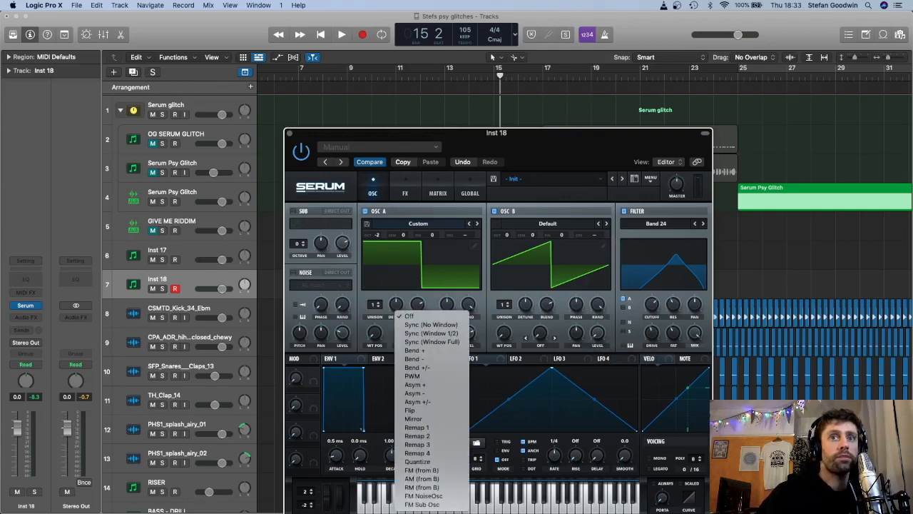
{"action": "left_click", "coordinate": [418, 479]}
{"action": "left_click_drag", "start_coordinate": [411, 336], "coordinate": [409, 334]}
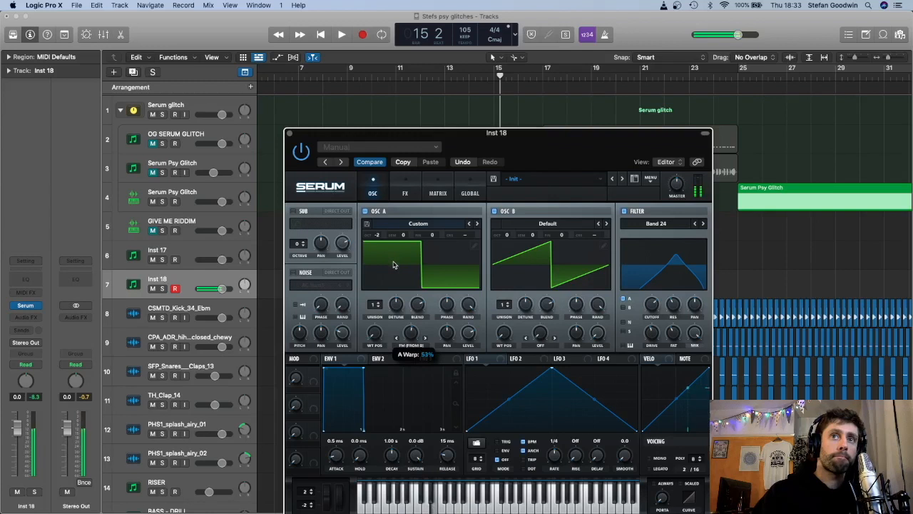
Reshape LFO 1 into a rising ramp at a one-bar rate, assign it to Oscillator A's warp, and audition with cutoff sweeps.
{"action": "left_click_drag", "start_coordinate": [558, 366], "coordinate": [637, 366]}
{"action": "left_click_drag", "start_coordinate": [497, 365], "coordinate": [410, 334]}
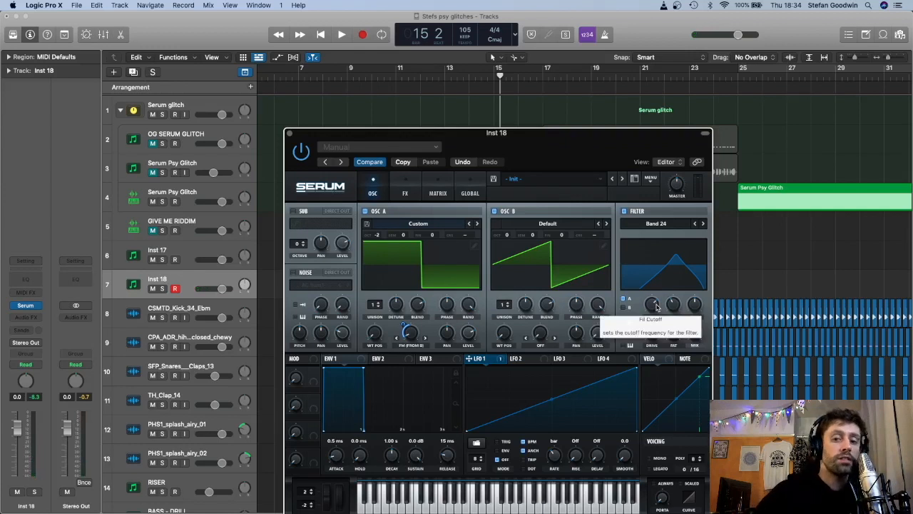
{"action": "left_click_drag", "start_coordinate": [656, 307], "coordinate": [651, 333]}
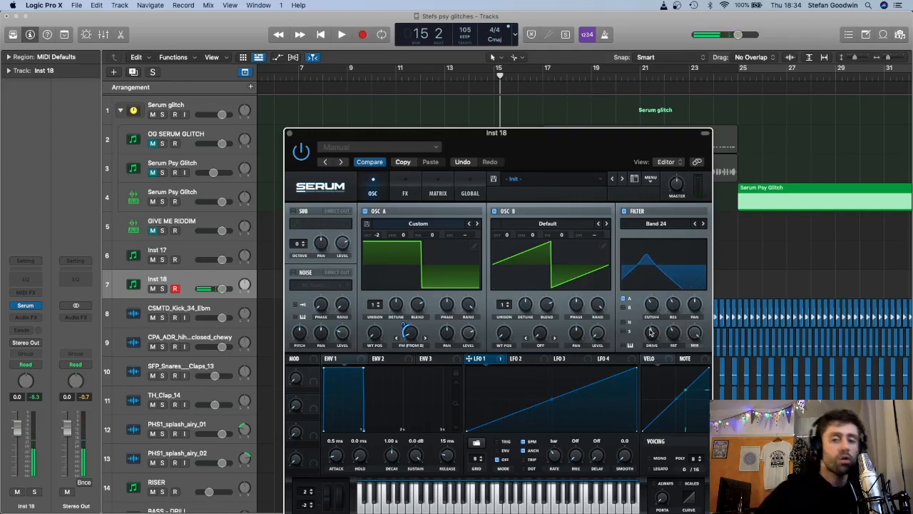
Set the Inst 18 track's automation mode to Touch and move the Serum window clear of the empty arrangement area.
{"action": "left_click_drag", "start_coordinate": [533, 154], "coordinate": [690, 236]}
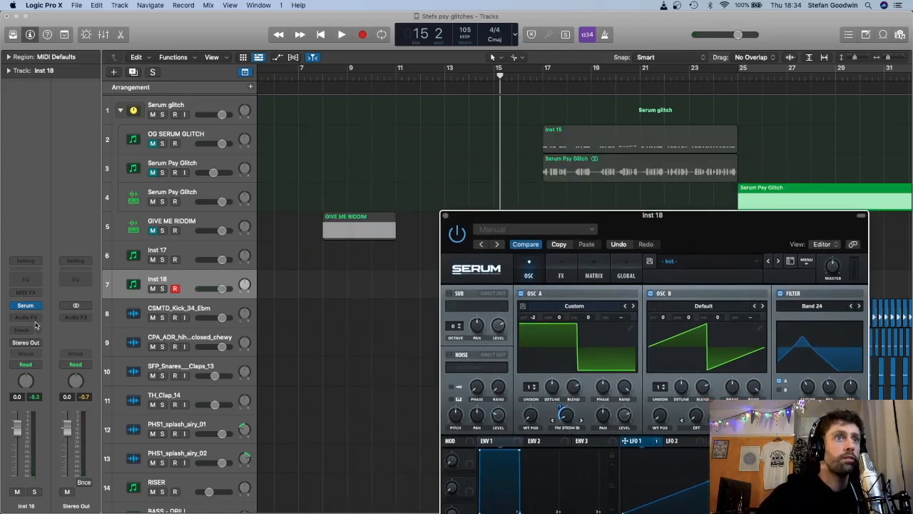
{"action": "left_click", "coordinate": [39, 367]}
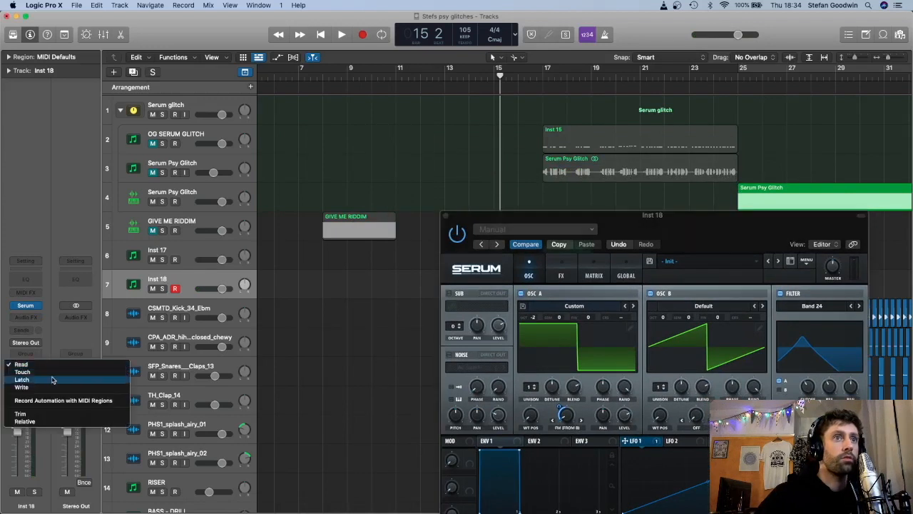
{"action": "left_click", "coordinate": [57, 377]}
{"action": "left_click_drag", "start_coordinate": [582, 222], "coordinate": [193, 84]}
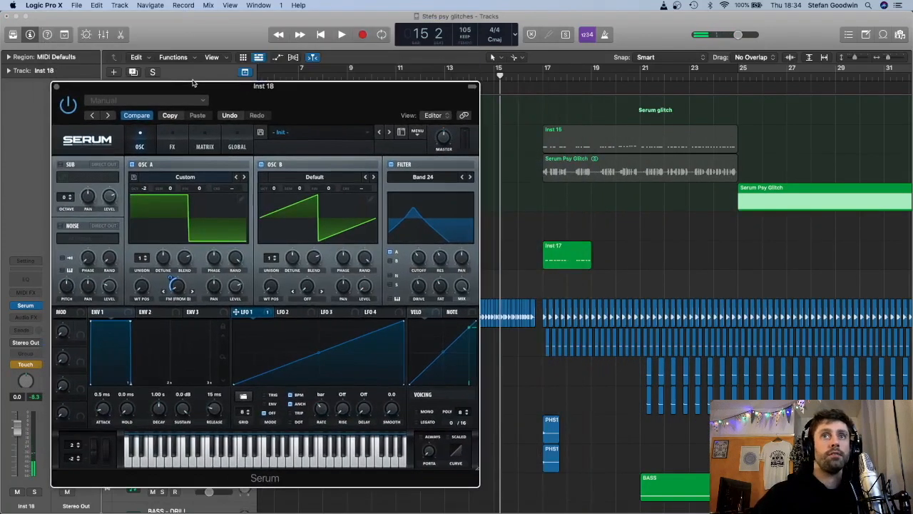
Record a MIDI take on the Inst 18 track while sweeping Serum's filter cutoff, with the plug-in window moved clear of the arrangement.
{"action": "left_click_drag", "start_coordinate": [415, 255], "coordinate": [408, 225]}
{"action": "left_click_drag", "start_coordinate": [321, 107], "coordinate": [460, 133]}
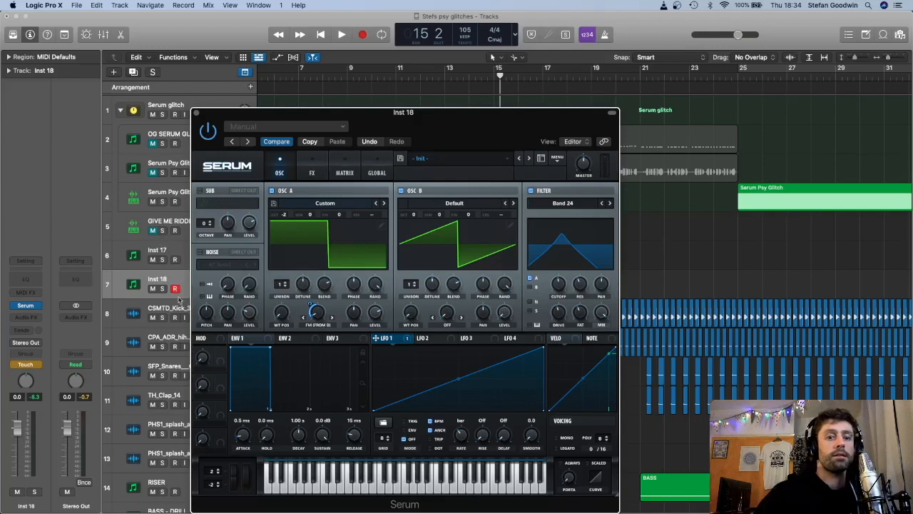
{"action": "left_click_drag", "start_coordinate": [406, 112], "coordinate": [263, 84]}
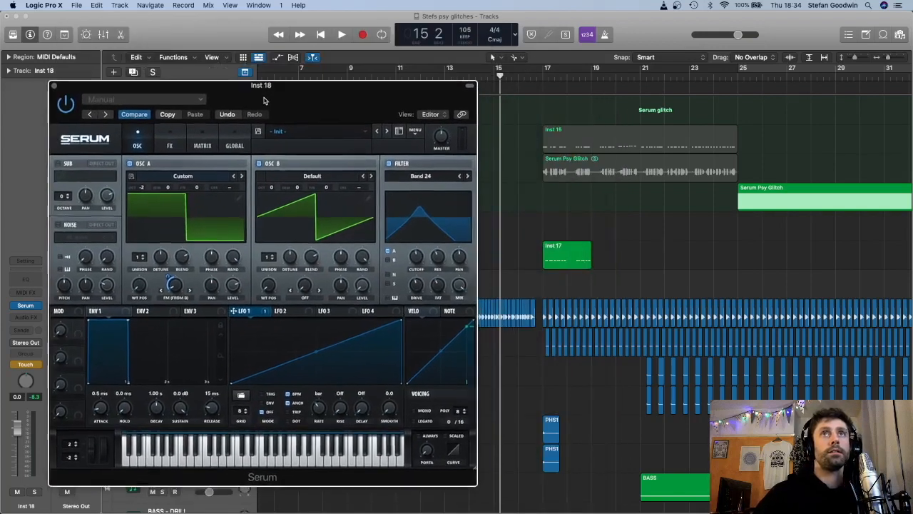
{"action": "left_click", "coordinate": [364, 35]}
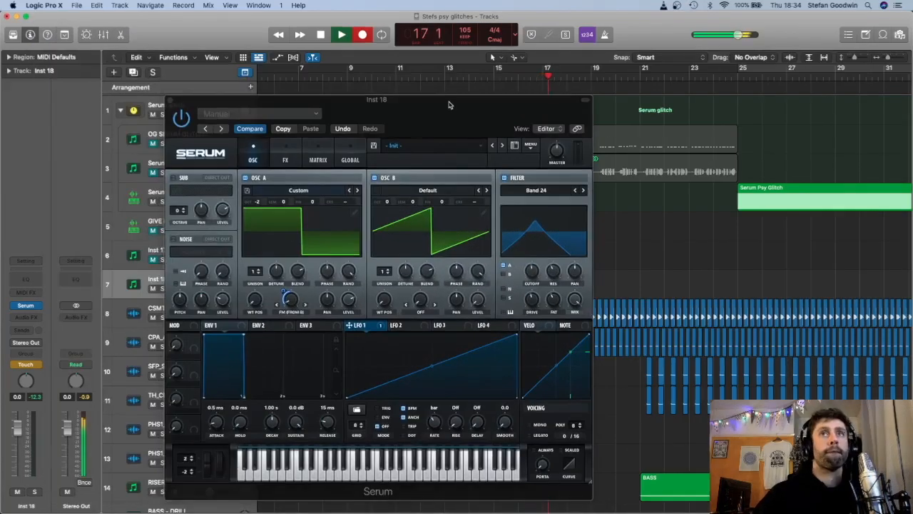
{"action": "left_click_drag", "start_coordinate": [451, 104], "coordinate": [307, 105]}
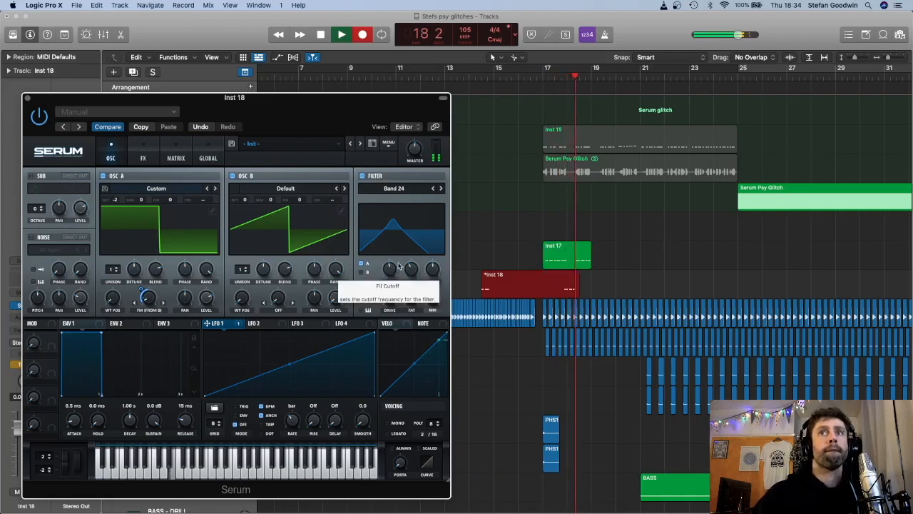
{"action": "left_click_drag", "start_coordinate": [391, 275], "coordinate": [371, 246]}
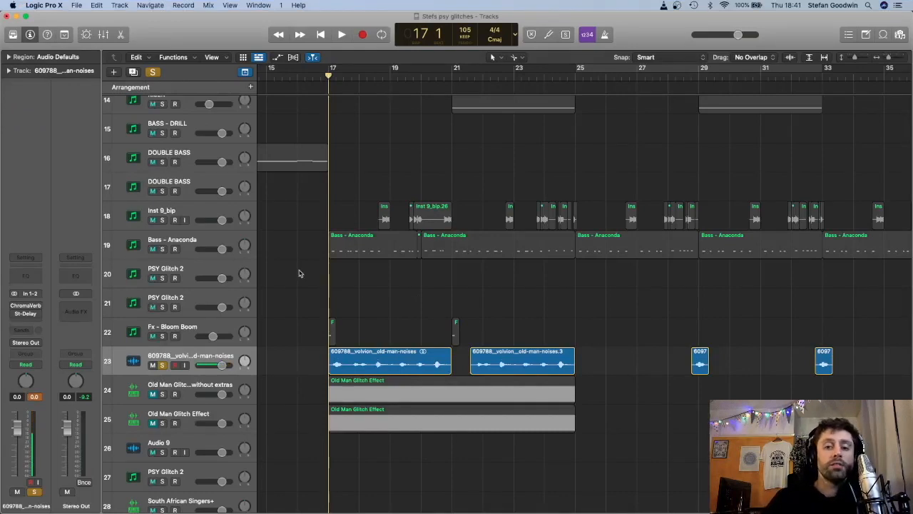
Play the old-man-noises audio and convert its first two regions, by transient markers, to a Sampler track named "old man noises sampler".
{"action": "key", "text": "space"}
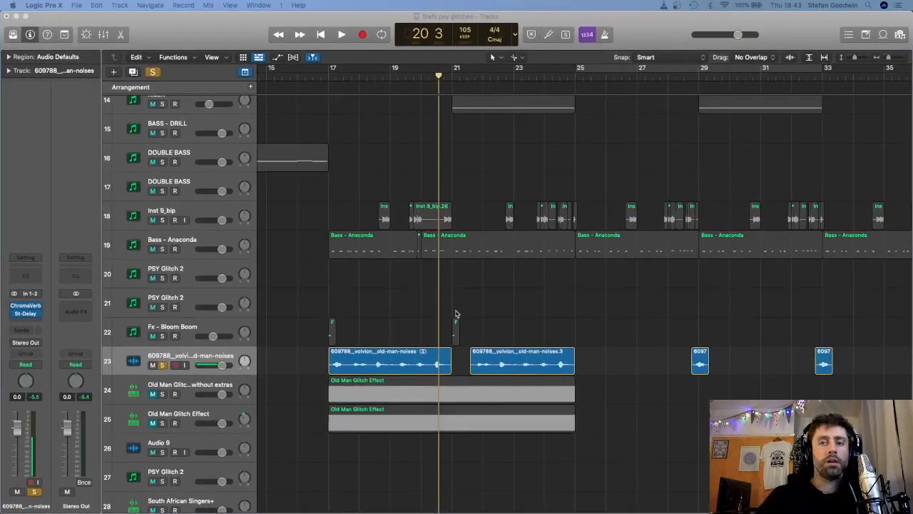
{"action": "left_click_drag", "start_coordinate": [318, 365], "coordinate": [485, 357]}
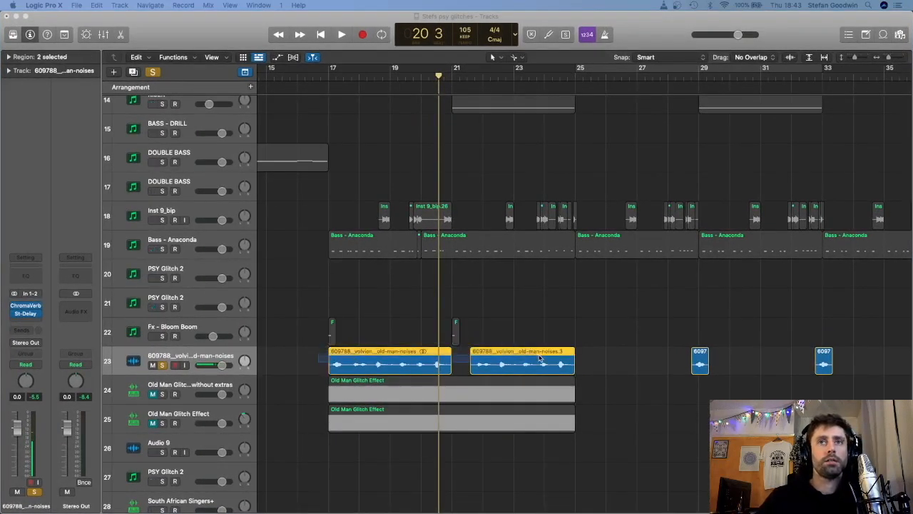
{"action": "right_click", "coordinate": [411, 356]}
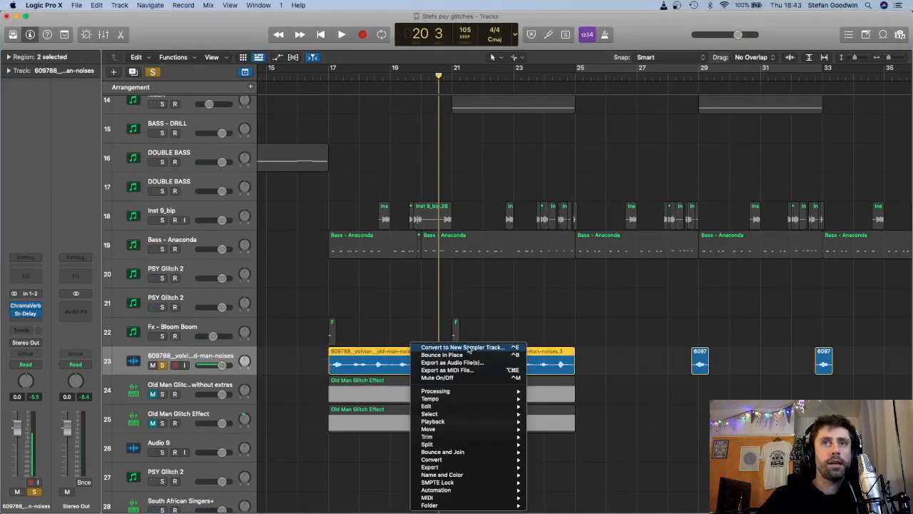
{"action": "left_click", "coordinate": [468, 347]}
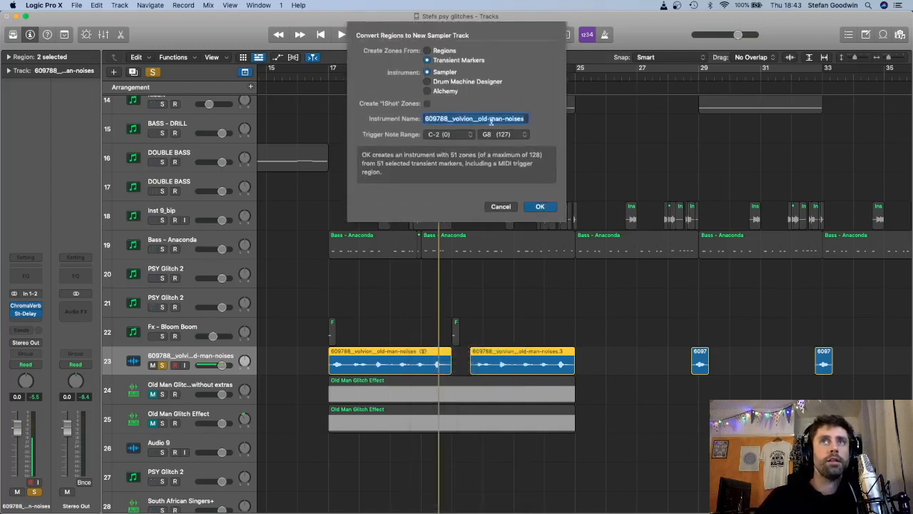
{"action": "type", "text": "old man noises sampler"}
{"action": "key", "text": "Return"}
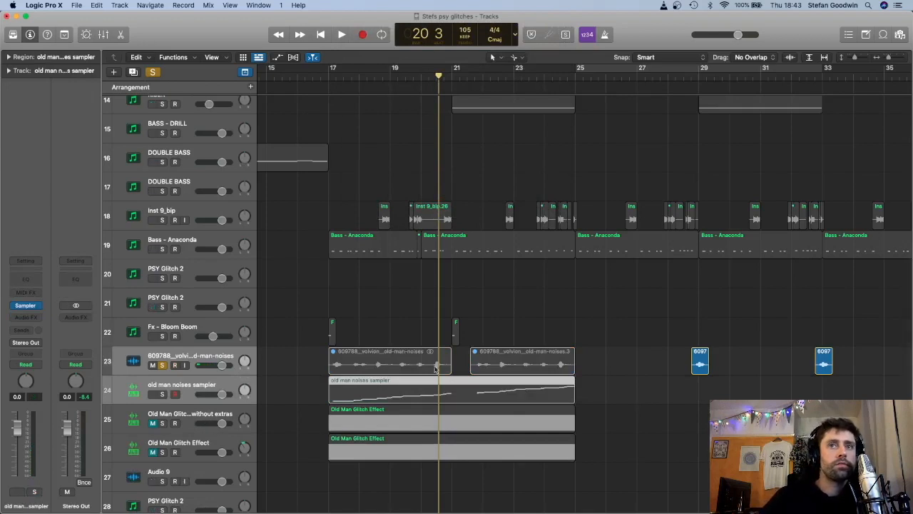
Open the old man noises sampler region in the Piano Roll and delete every note except the lowest and the highest.
{"action": "double_click", "coordinate": [442, 387]}
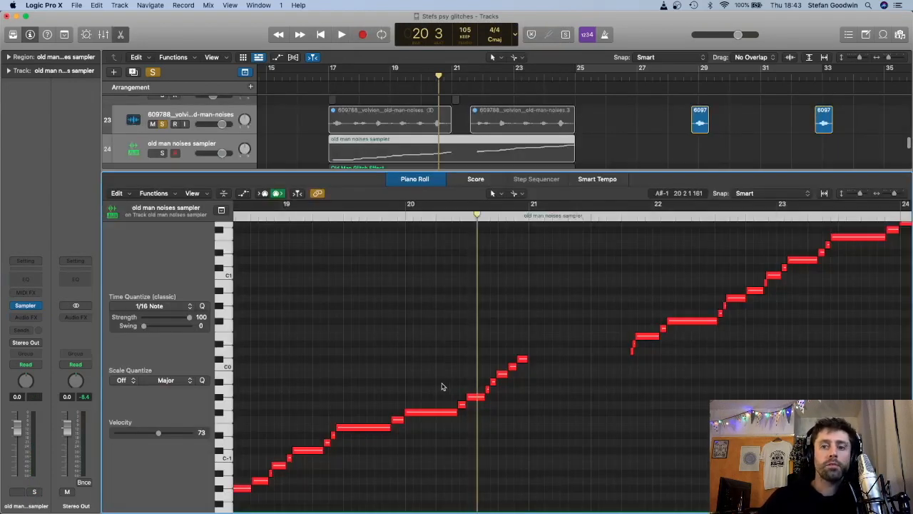
{"action": "scroll", "coordinate": [490, 307], "scroll_direction": "down", "scroll_amount": 5}
{"action": "scroll", "coordinate": [491, 307], "scroll_direction": "up", "scroll_amount": 3}
{"action": "scroll", "coordinate": [490, 307], "scroll_direction": "down", "scroll_amount": 2}
{"action": "scroll", "coordinate": [490, 307], "scroll_direction": "left", "scroll_amount": 2}
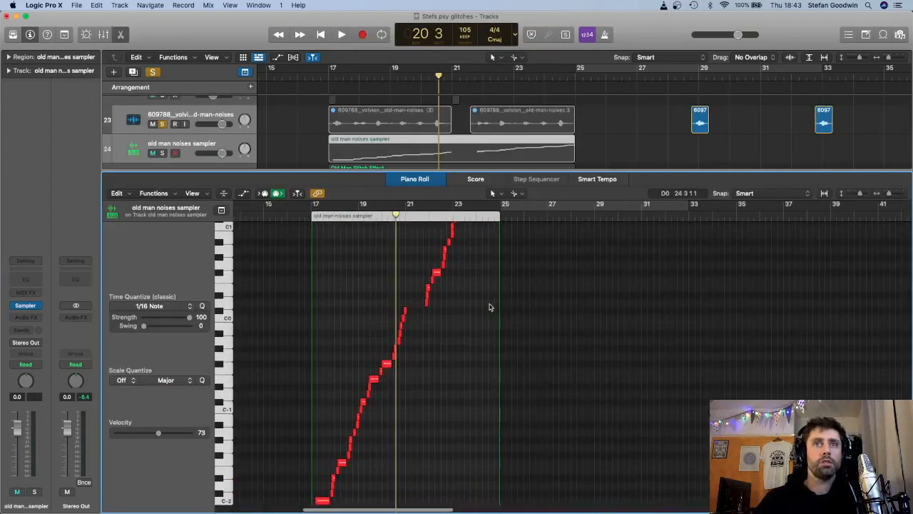
{"action": "left_click_drag", "start_coordinate": [325, 504], "coordinate": [522, 293]}
{"action": "key", "text": "Delete"}
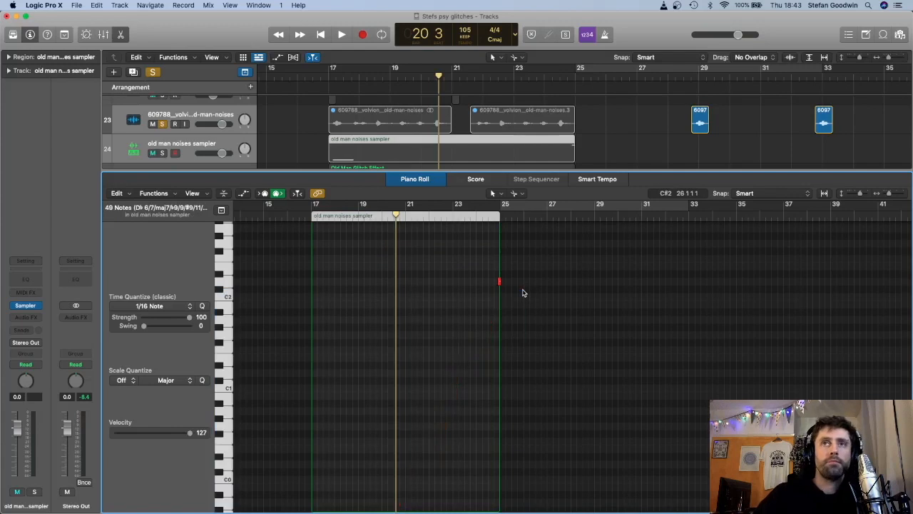
Stretch the remaining C-2 note across the region and copy it upward chromatically to fill every pitch up to the D2 note.
{"action": "left_click", "coordinate": [499, 283]}
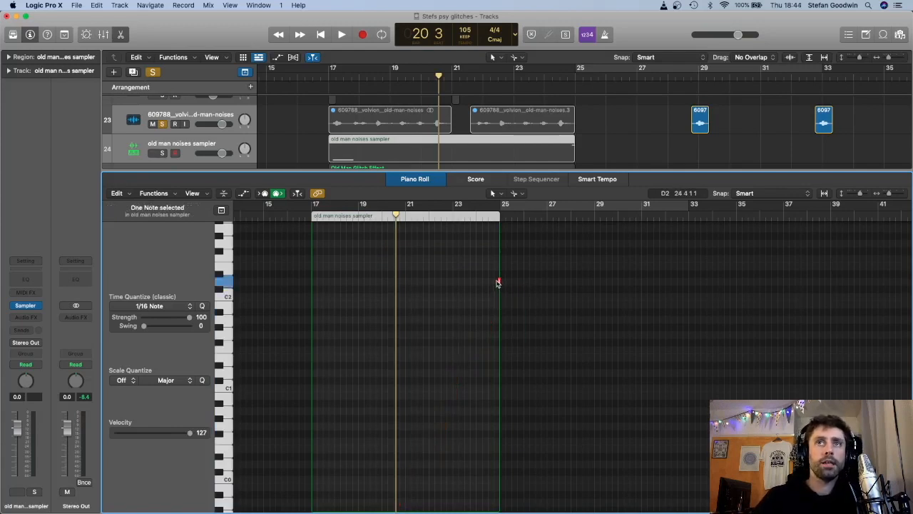
{"action": "left_click_drag", "start_coordinate": [499, 282], "coordinate": [492, 507]}
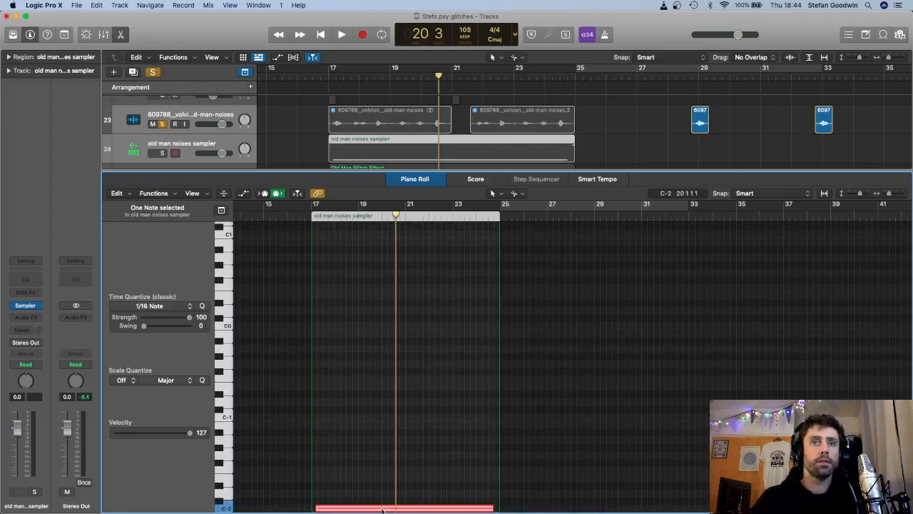
{"action": "left_click_drag", "start_coordinate": [346, 508], "coordinate": [347, 502]}
{"action": "left_click_drag", "start_coordinate": [513, 506], "coordinate": [437, 502]}
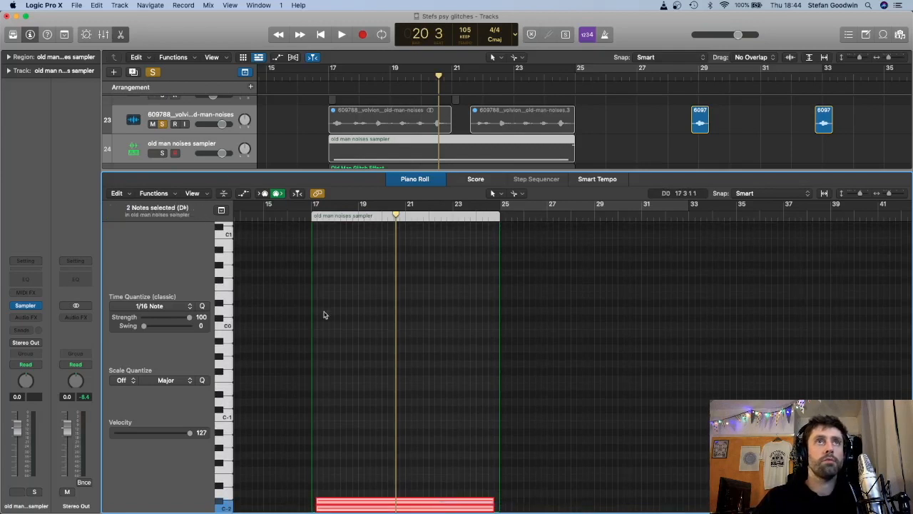
{"action": "left_click_drag", "start_coordinate": [367, 504], "coordinate": [366, 488]}
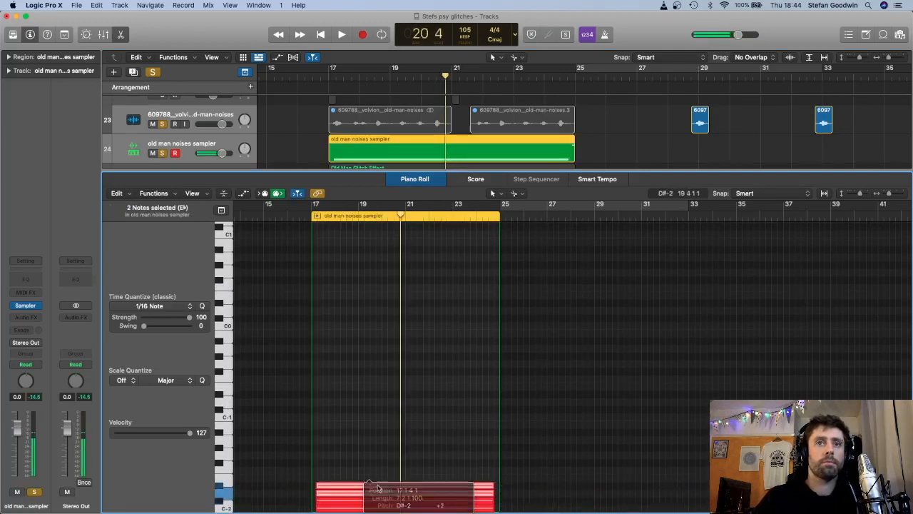
{"action": "left_click_drag", "start_coordinate": [511, 506], "coordinate": [441, 480]}
{"action": "left_click_drag", "start_coordinate": [518, 507], "coordinate": [364, 447]}
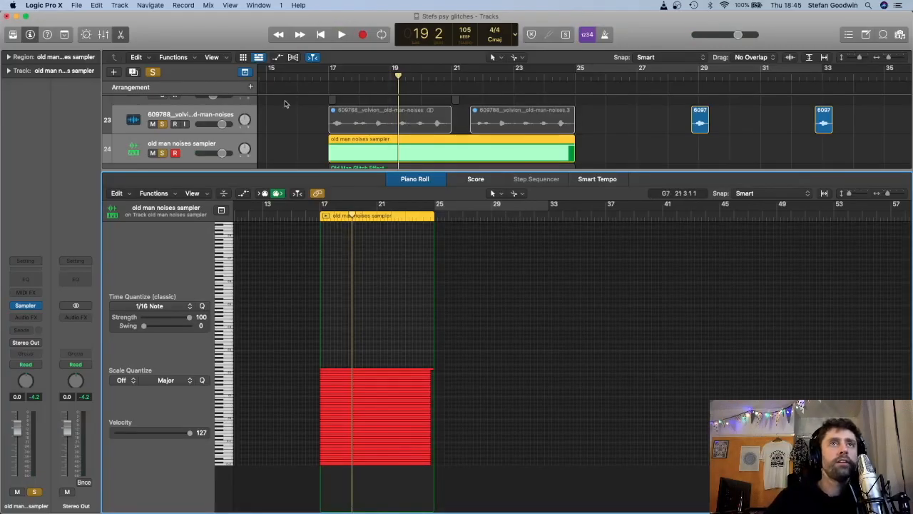
Open the Sampler instrument on the old man noises sampler track and show its key zone mapping.
{"action": "left_click", "coordinate": [185, 145]}
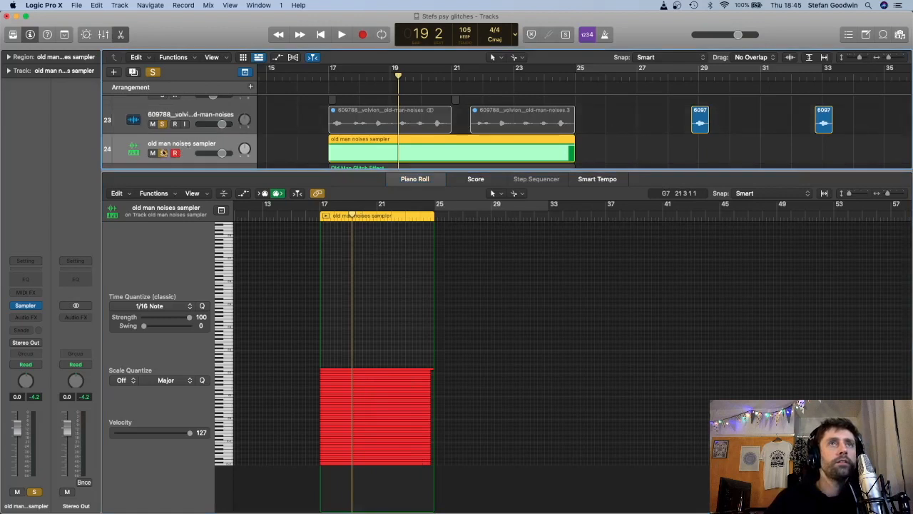
{"action": "left_click", "coordinate": [27, 306]}
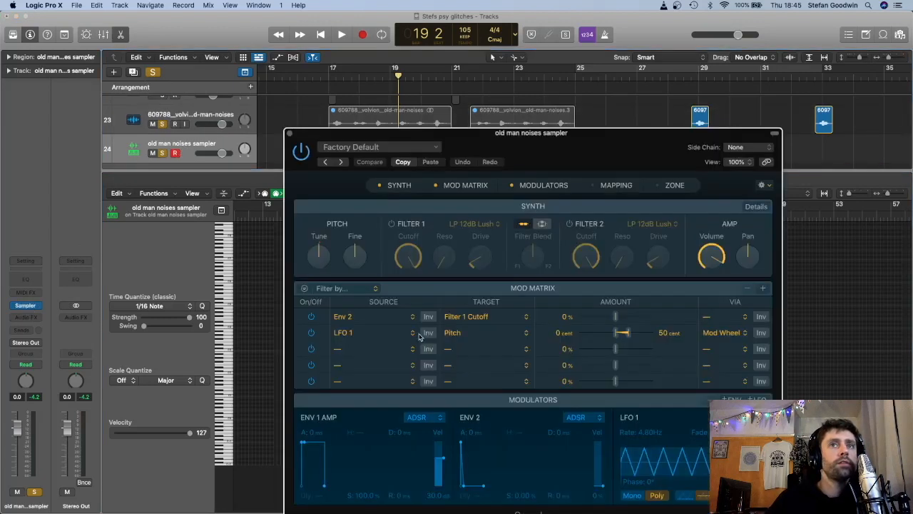
{"action": "left_click", "coordinate": [597, 184]}
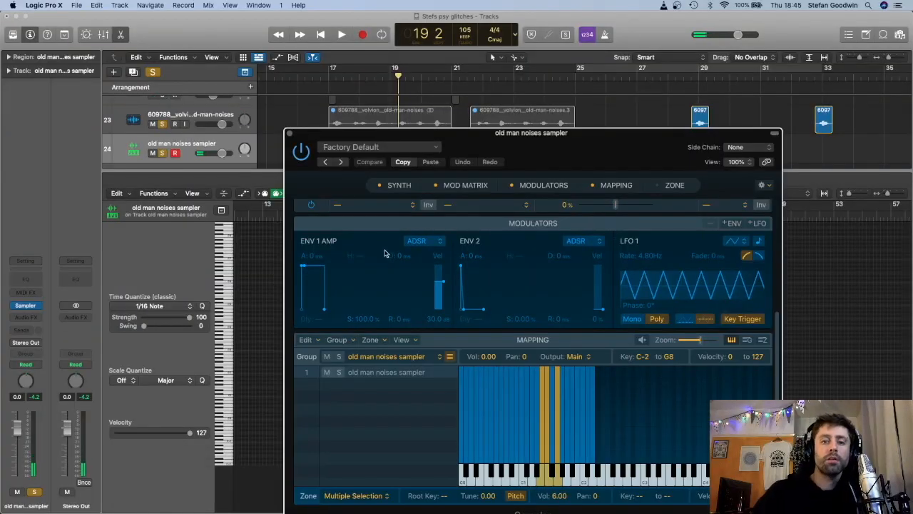
Add an Arpeggiator MIDI effect to the old man noises sampler track and set its note length to 55%.
{"action": "left_click", "coordinate": [40, 316]}
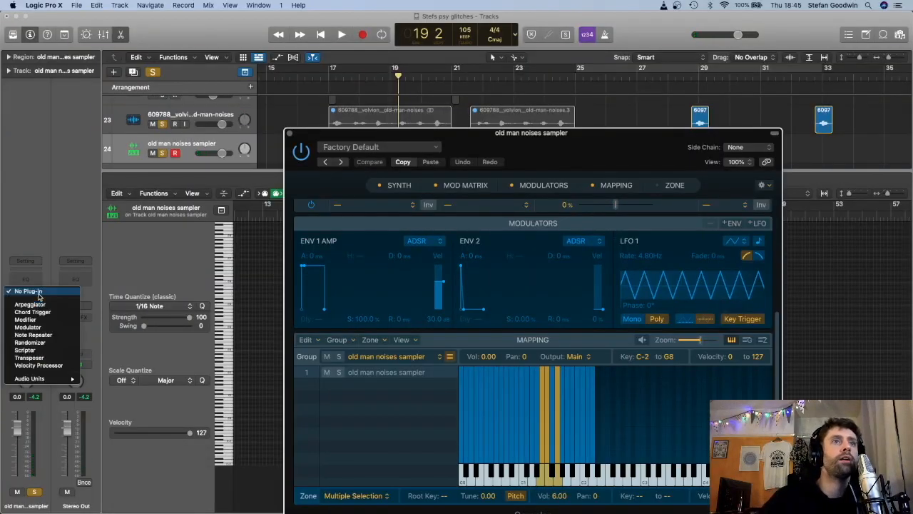
{"action": "key", "text": "Escape"}
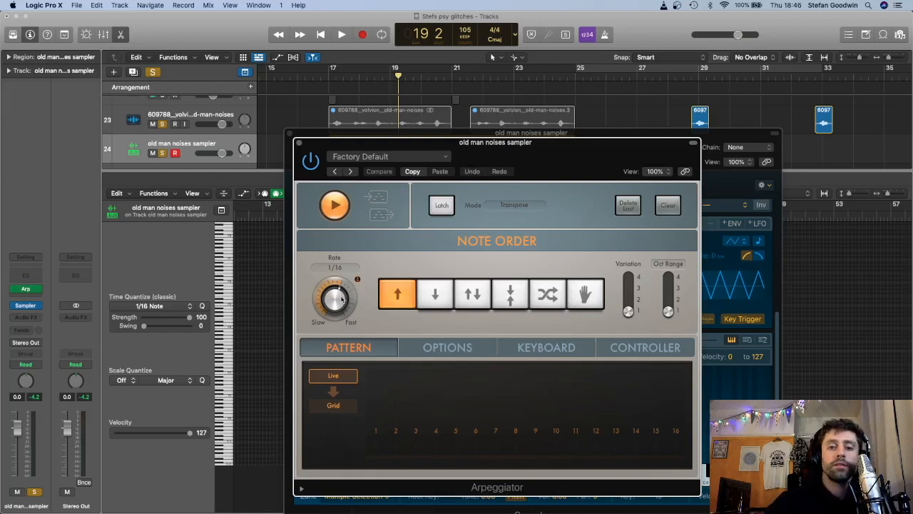
{"action": "left_click", "coordinate": [446, 348]}
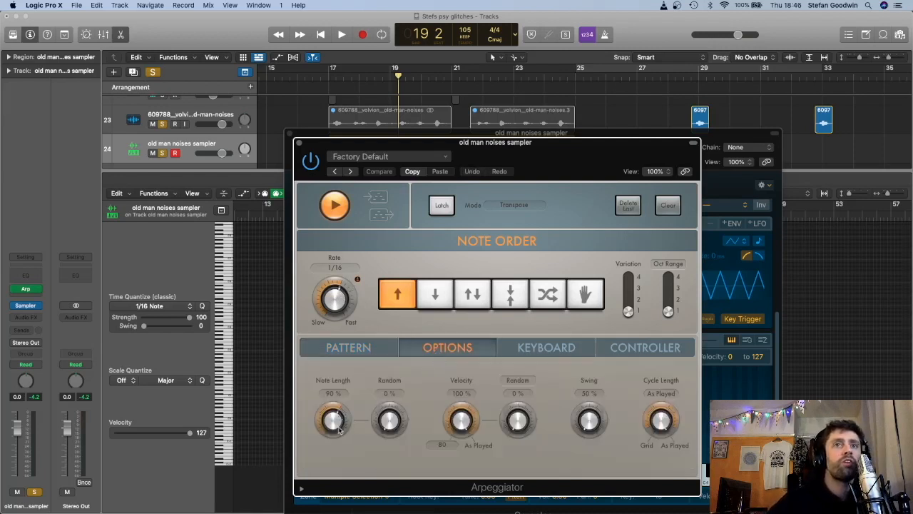
{"action": "left_click_drag", "start_coordinate": [340, 429], "coordinate": [334, 447]}
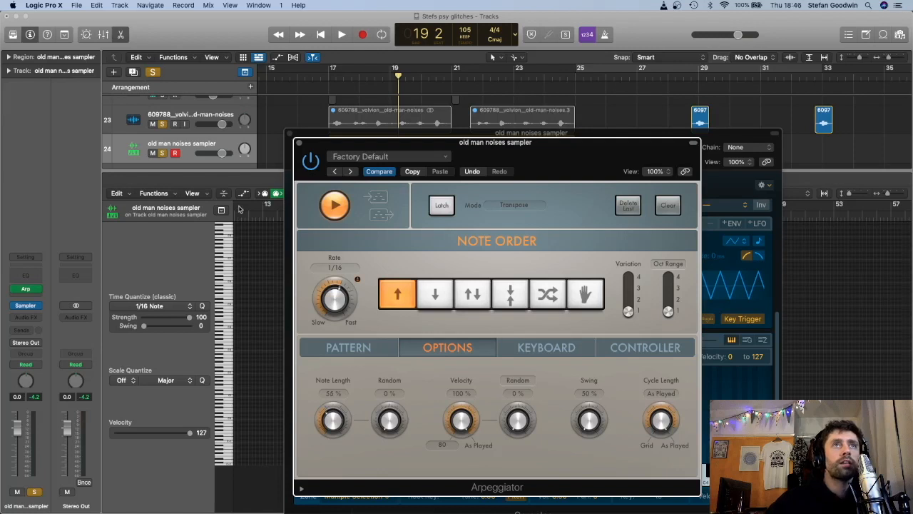
Unsolo the original old-man-noises audio track and play the arpeggiated sampler from bar 17, with the Arpeggiator window moved aside.
{"action": "left_click", "coordinate": [163, 124]}
{"action": "key", "text": "space"}
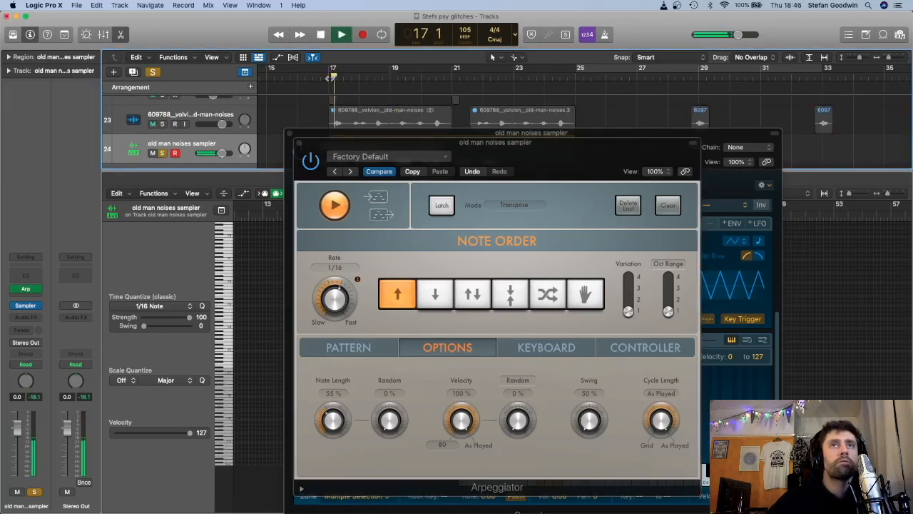
{"action": "left_click_drag", "start_coordinate": [431, 155], "coordinate": [193, 103]}
Set the Arpeggiator's note length to 45% and its length randomization to 41%, auditioning a cycle over bars 17 to 21.
{"action": "key", "text": "space"}
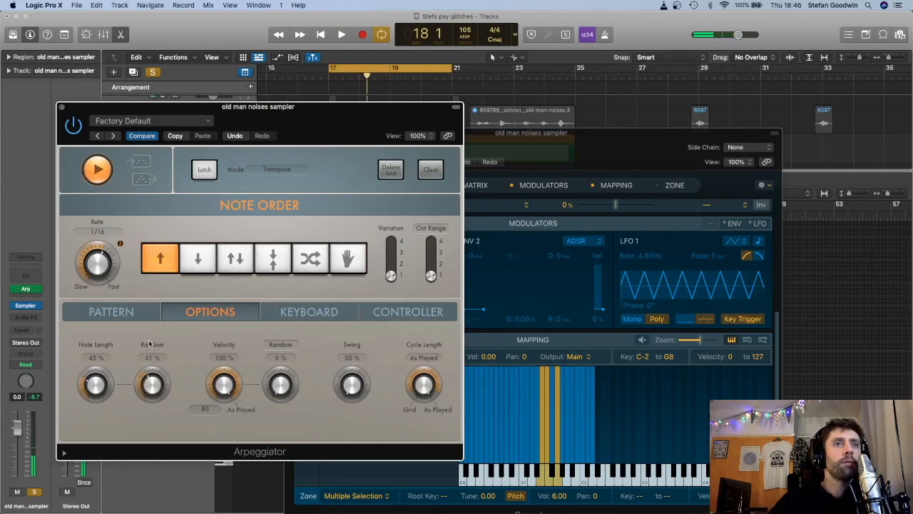
{"action": "key", "text": "space"}
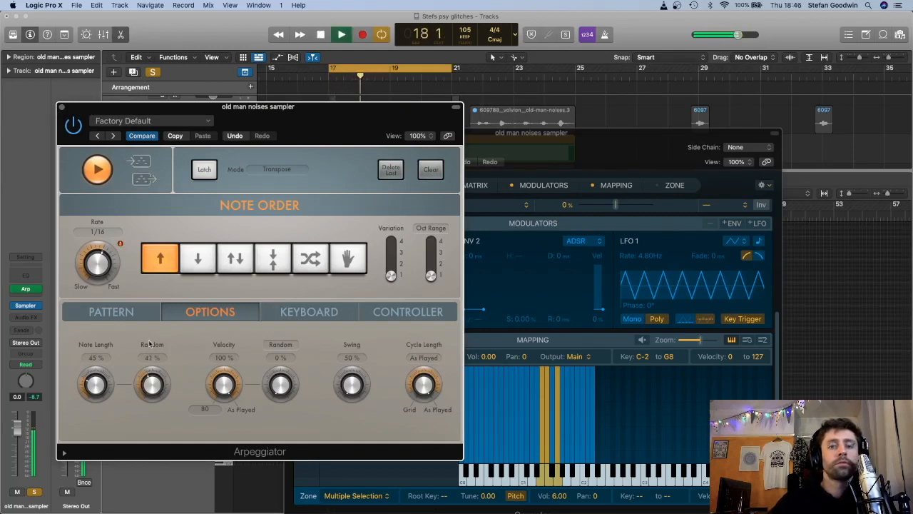
{"action": "key", "text": "space"}
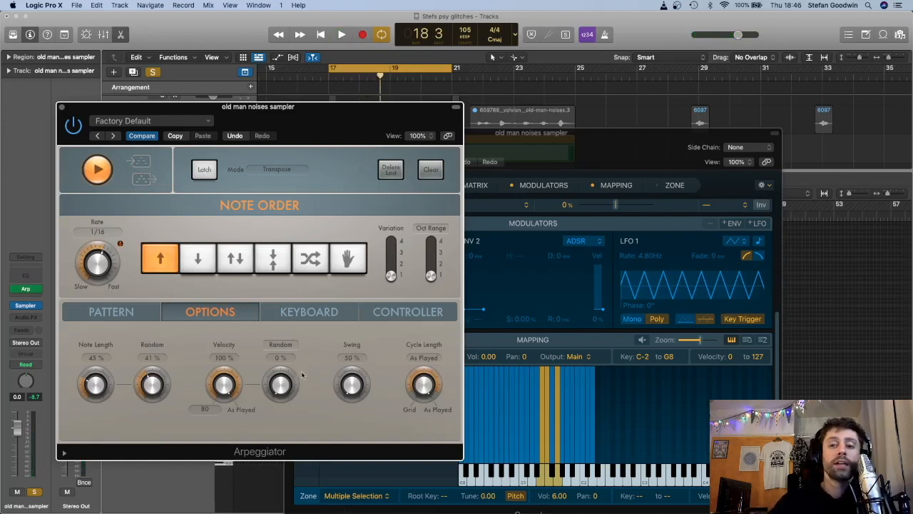
Try the outside-in note order in the Arpeggiator and audition it over the cycle.
{"action": "left_click", "coordinate": [274, 260]}
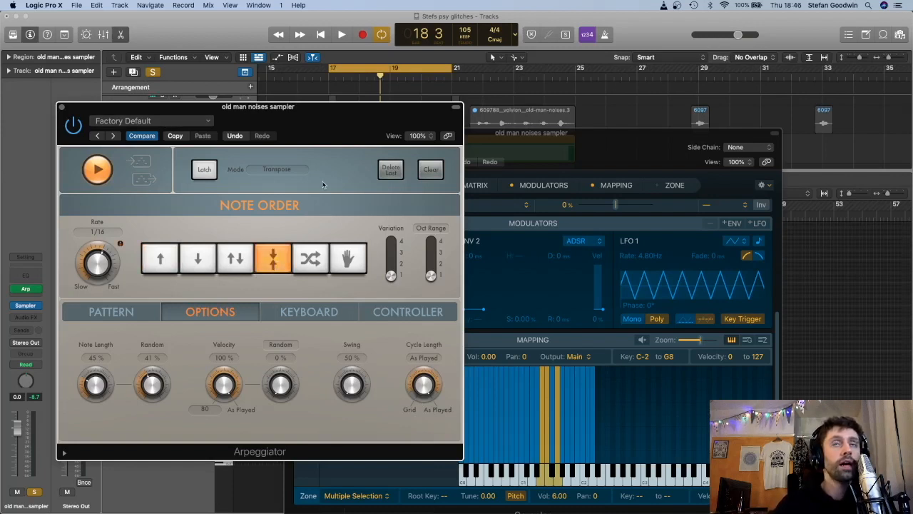
{"action": "key", "text": "space"}
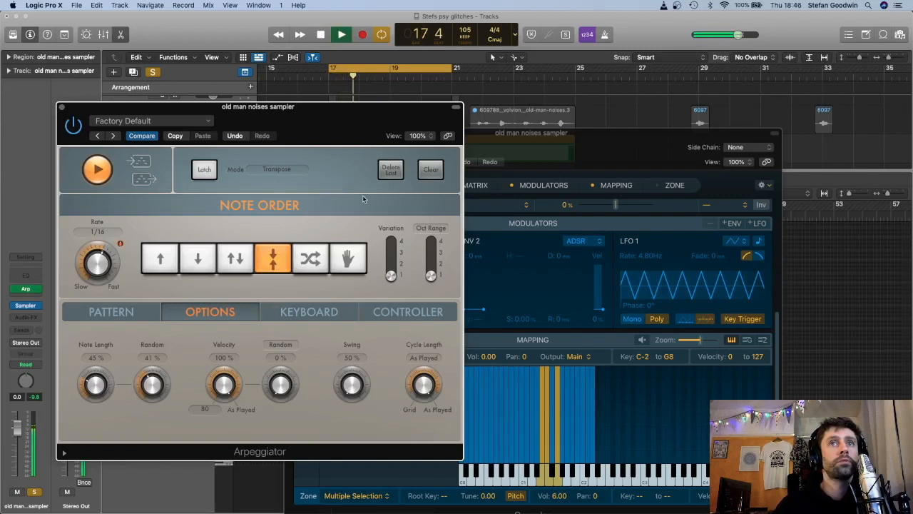
{"action": "key", "text": "space"}
Set the Arpeggiator's variation to 4, switch its note order to random, and audition each change over the cycle.
{"action": "left_click_drag", "start_coordinate": [391, 278], "coordinate": [391, 247]}
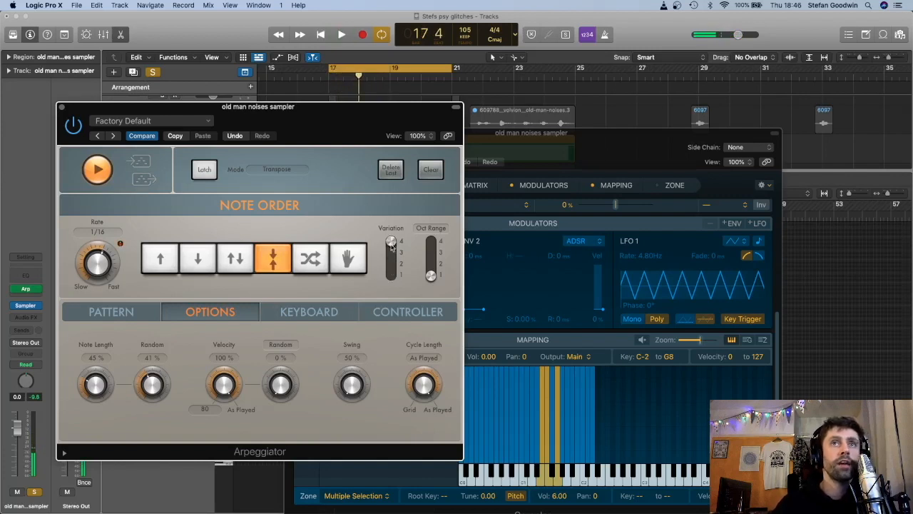
{"action": "key", "text": "space"}
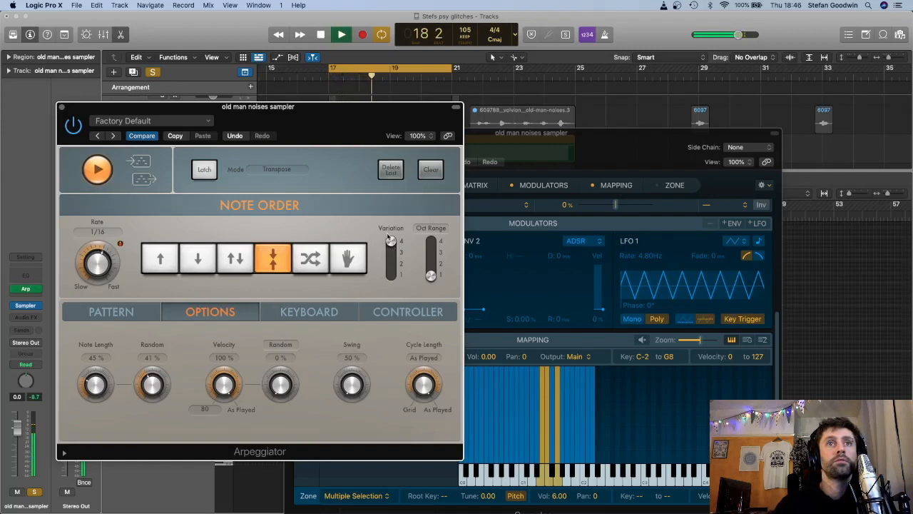
{"action": "key", "text": "space"}
{"action": "left_click", "coordinate": [313, 255]}
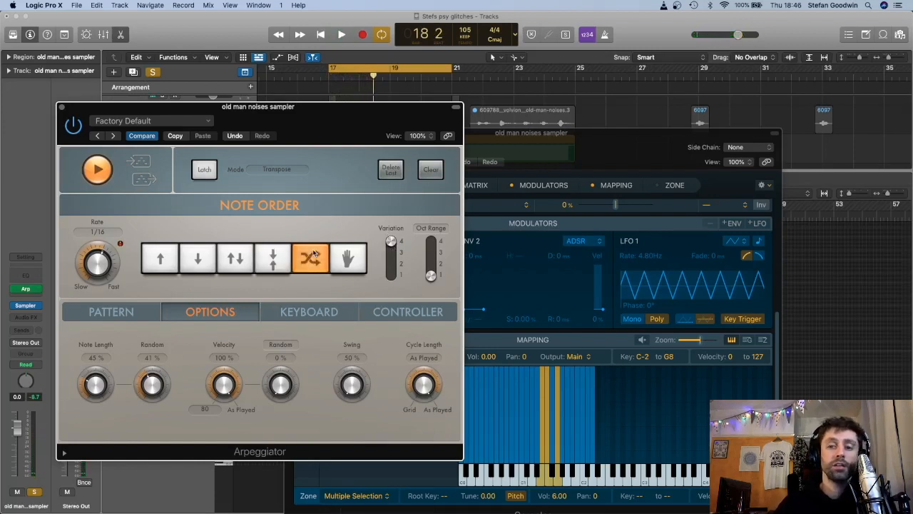
{"action": "key", "text": "space"}
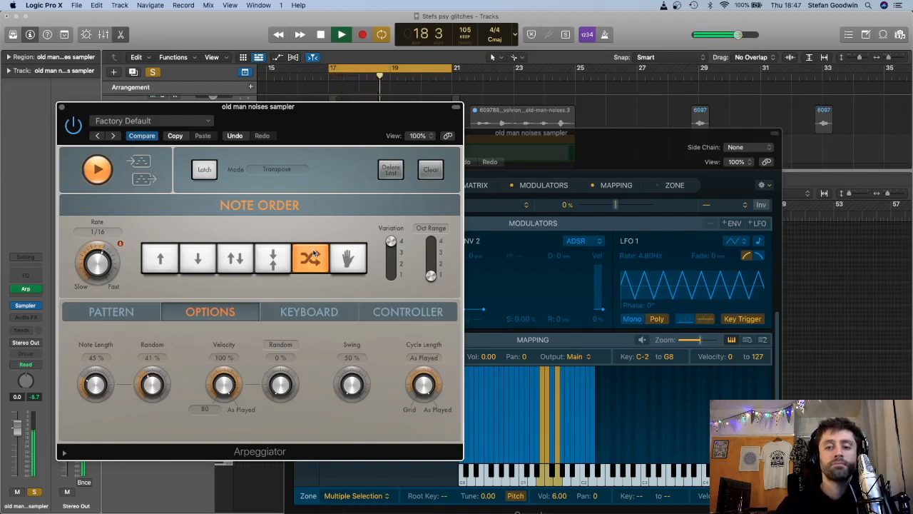
Set the Arpeggiator's swing to 70%, audition it over the cycle, and move its window clear of the Sampler.
{"action": "key", "text": "space"}
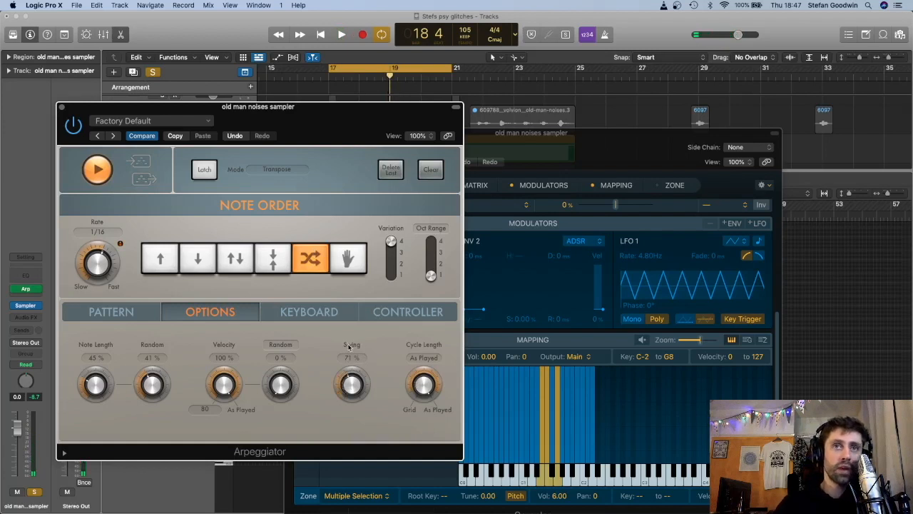
{"action": "key", "text": "space"}
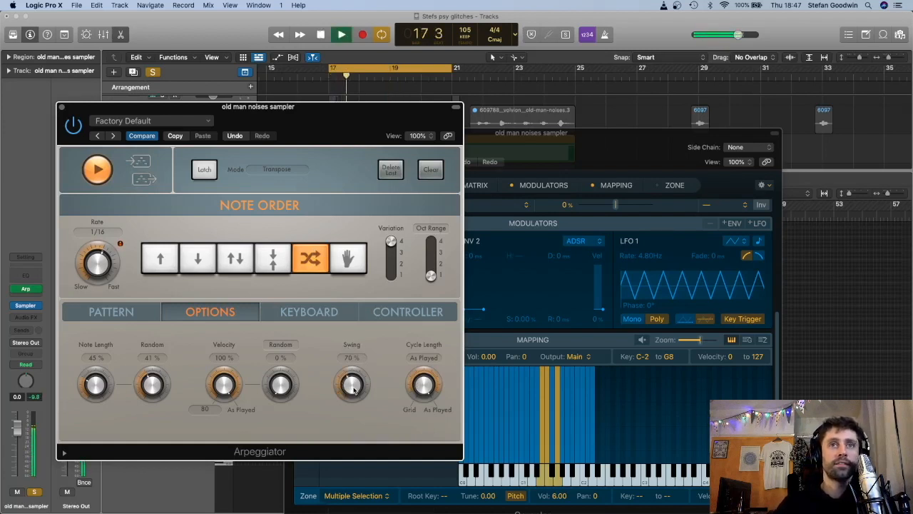
{"action": "left_click_drag", "start_coordinate": [355, 114], "coordinate": [704, 166]}
{"action": "key", "text": "space"}
{"action": "left_click_drag", "start_coordinate": [260, 148], "coordinate": [272, 134]}
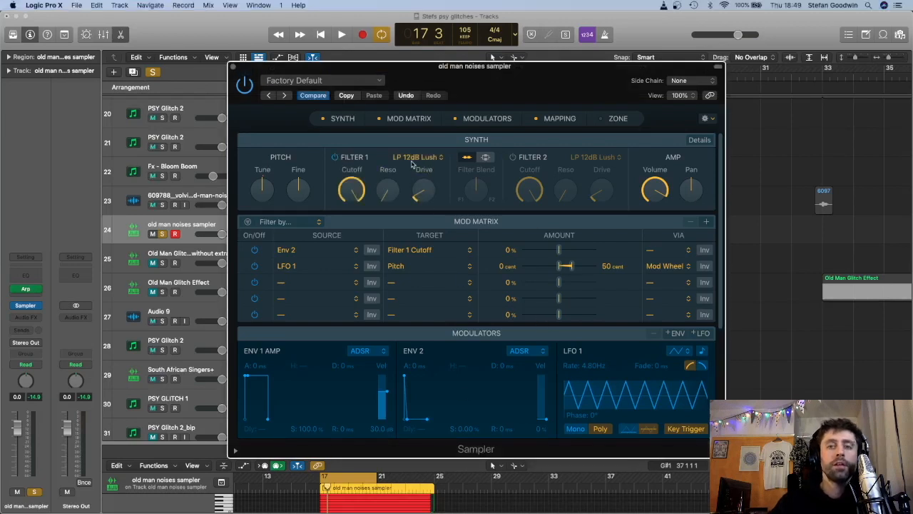
Change the Sampler's Filter 1 type to BP 6dB Creamy and lower its cutoff slightly while auditioning the arpeggio.
{"action": "left_click", "coordinate": [438, 272]}
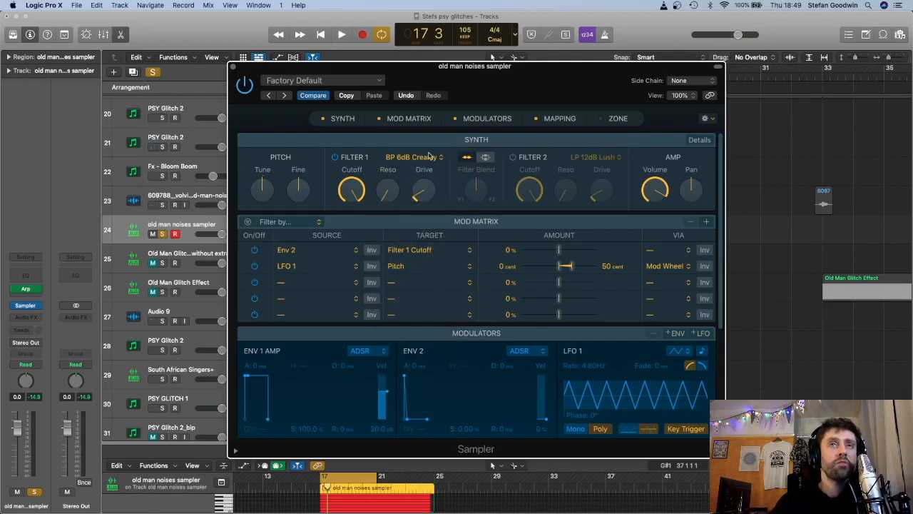
{"action": "key", "text": "space"}
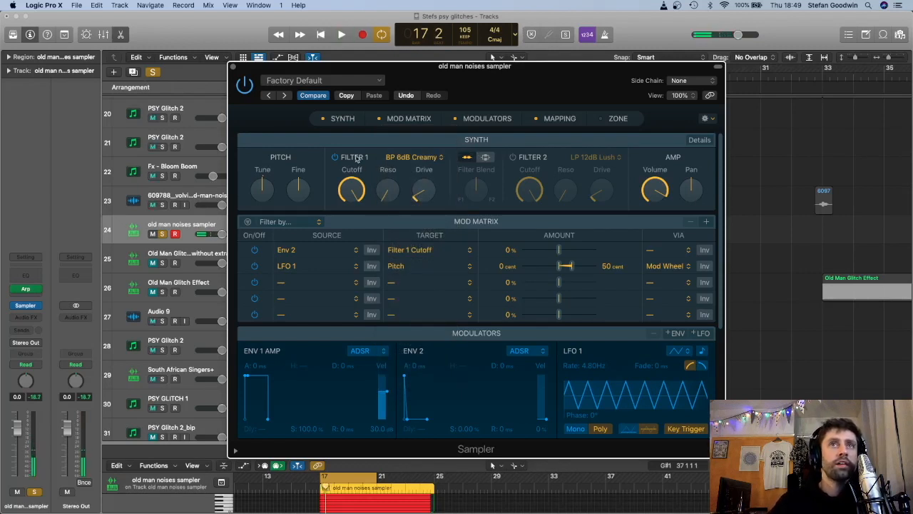
{"action": "mouse_move", "coordinate": [343, 204]}
{"action": "mouse_move", "coordinate": [343, 203]}
{"action": "left_mouse_down"}
{"action": "mouse_move", "coordinate": [343, 257]}
{"action": "mouse_move", "coordinate": [383, 295]}
{"action": "mouse_move", "coordinate": [356, 208]}
{"action": "left_mouse_up"}
{"action": "key", "text": "space"}
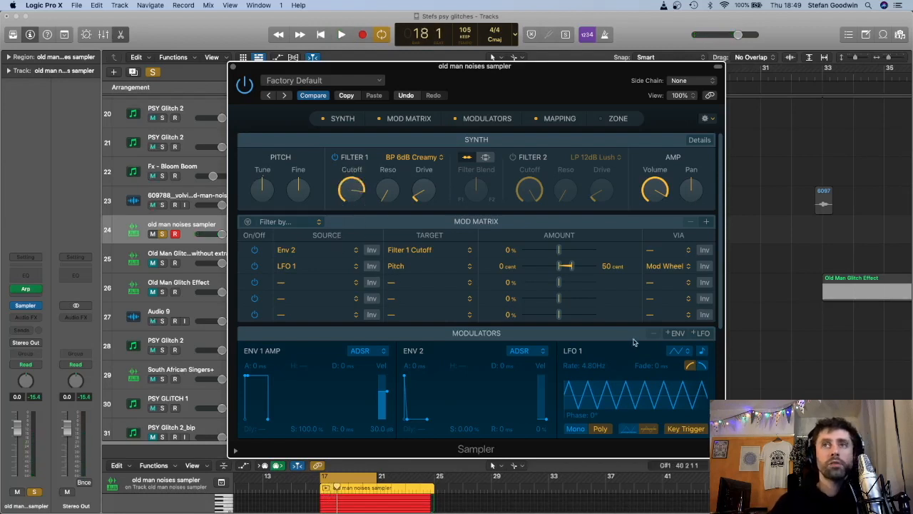
Set the Sampler's LFO 1 waveform to Random and retarget its modulation routing to Filter 1 Cutoff.
{"action": "left_click", "coordinate": [674, 351]}
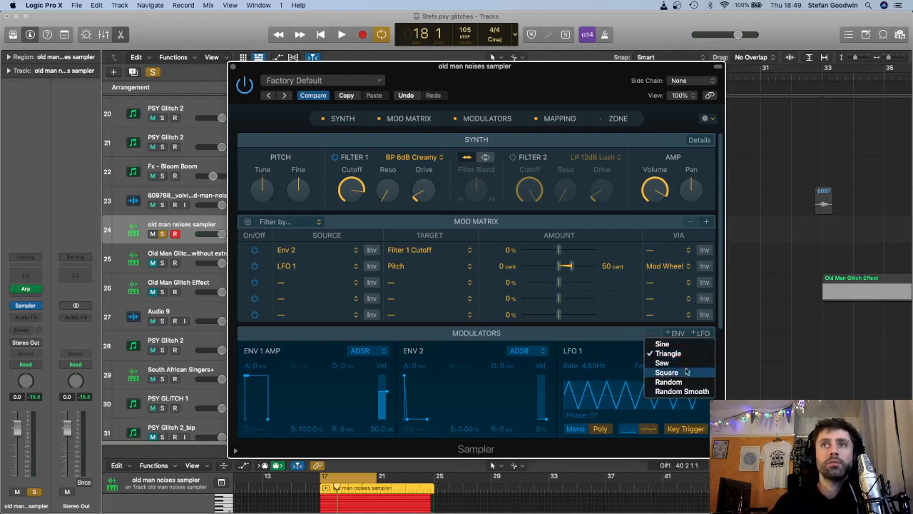
{"action": "left_click", "coordinate": [673, 383]}
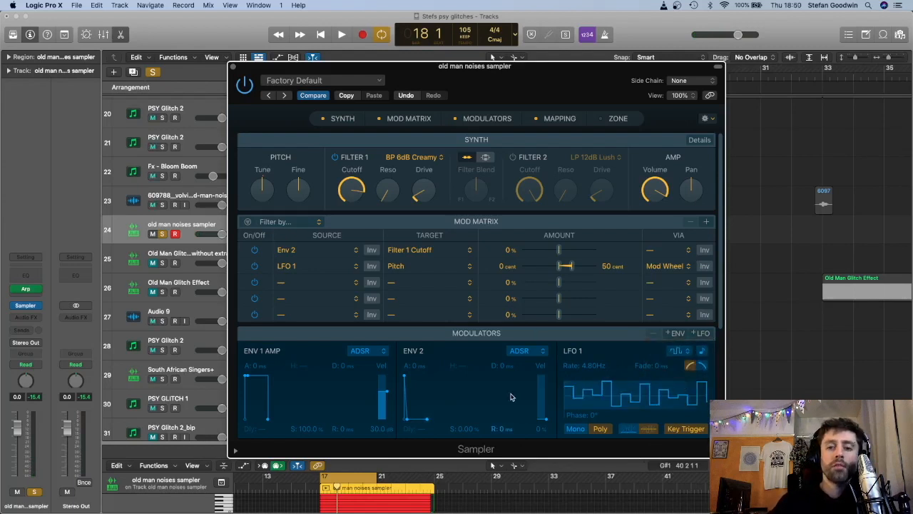
{"action": "left_click", "coordinate": [408, 118]}
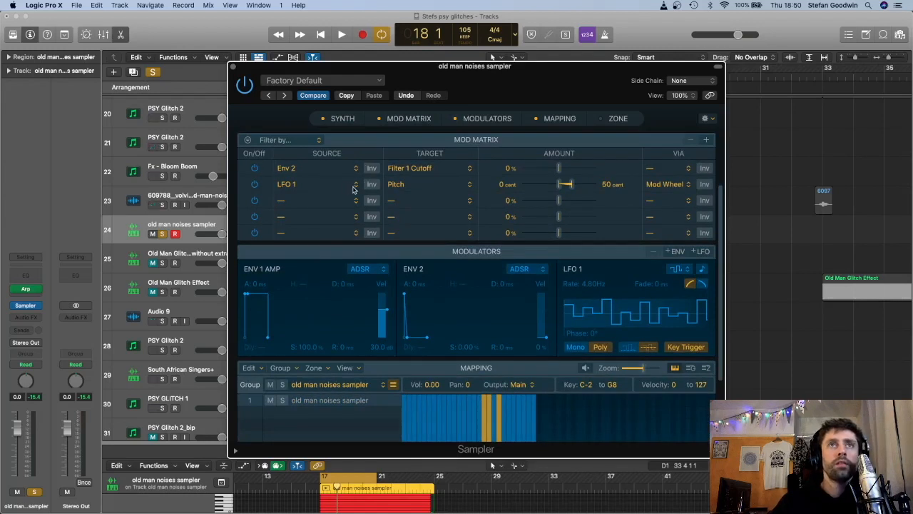
{"action": "left_click", "coordinate": [465, 186]}
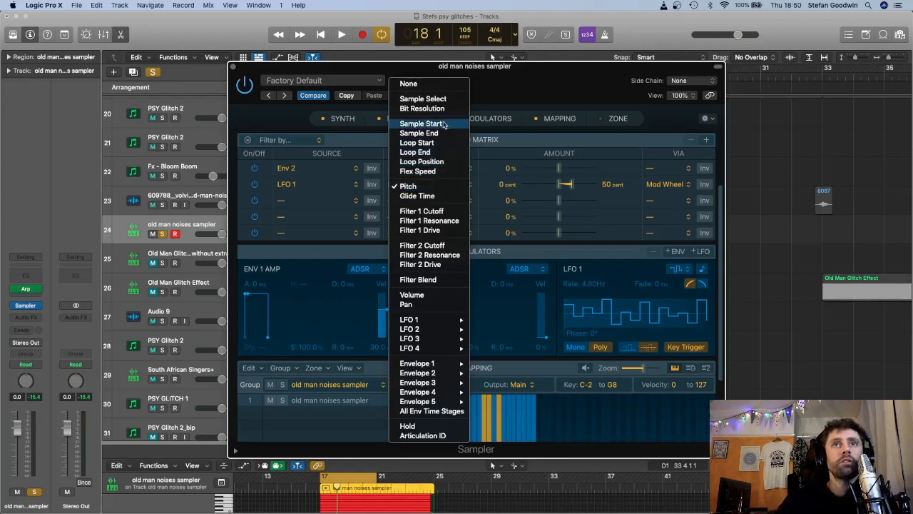
{"action": "left_click", "coordinate": [421, 211]}
Try a mod-wheel-controlled LFO 1 amount range of -100.0% to +67.6% on Filter 1 Cutoff during playback.
{"action": "key", "text": "space"}
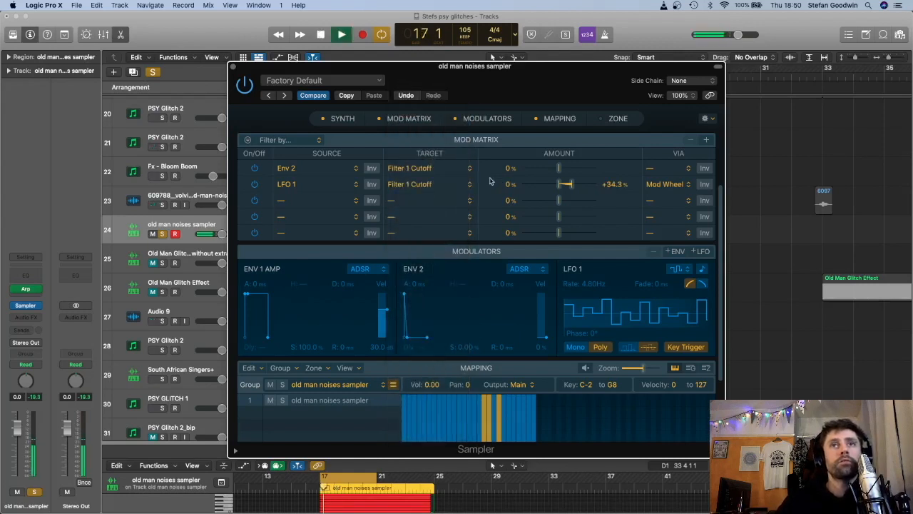
{"action": "key", "text": "space"}
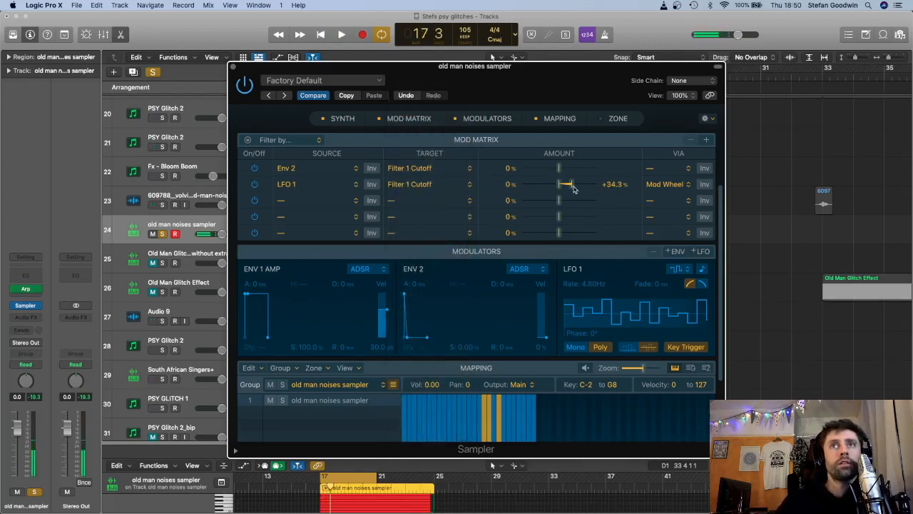
{"action": "key", "text": "space"}
{"action": "left_click_drag", "start_coordinate": [583, 189], "coordinate": [587, 216]}
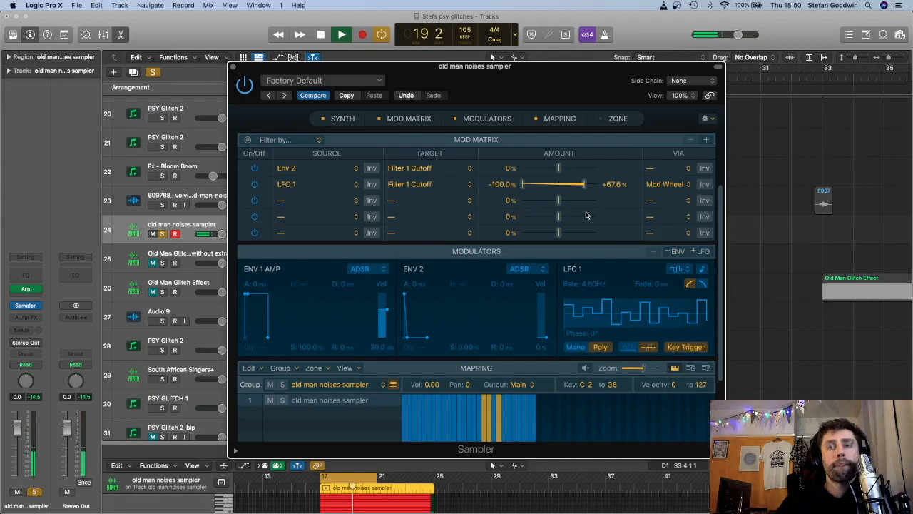
{"action": "key", "text": "space"}
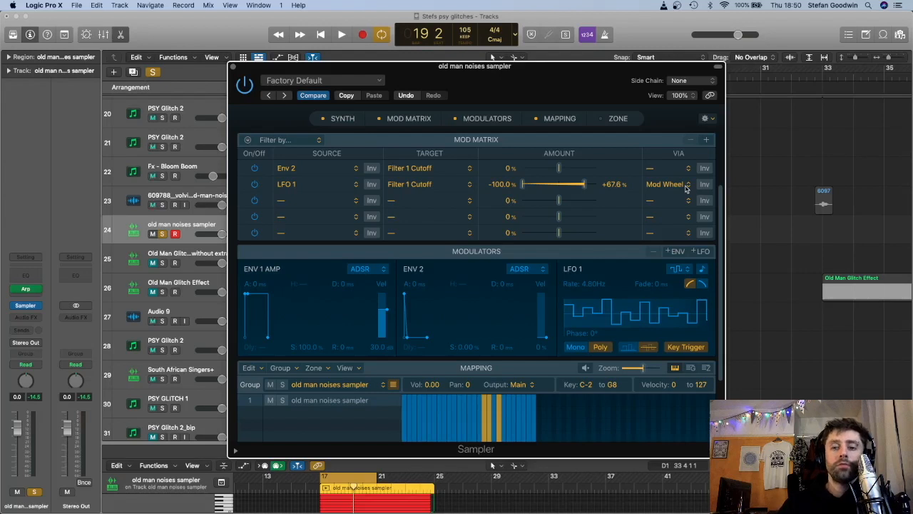
Set the LFO 1 routing's via source to None and its modulation amount to +50.5% while auditioning.
{"action": "left_click", "coordinate": [686, 186]}
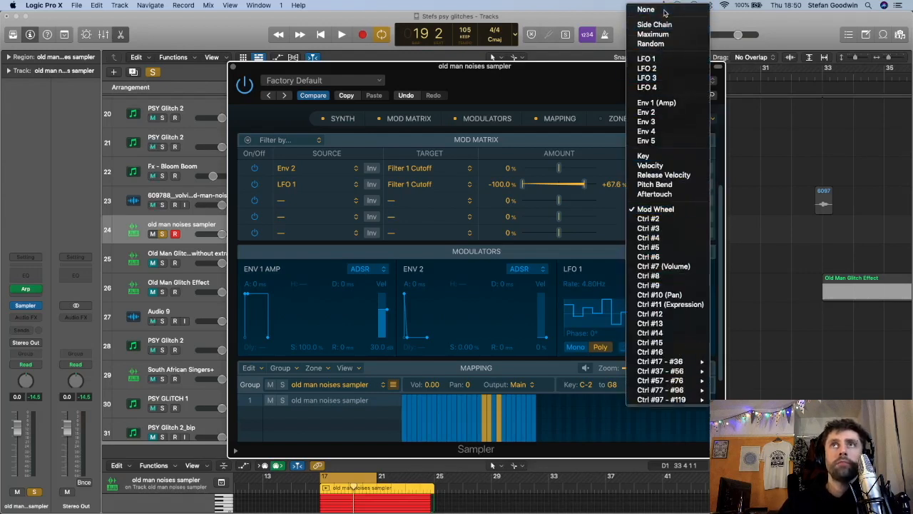
{"action": "left_click", "coordinate": [664, 9]}
{"action": "key", "text": "space"}
{"action": "left_click_drag", "start_coordinate": [523, 184], "coordinate": [577, 191]}
{"action": "key", "text": "space"}
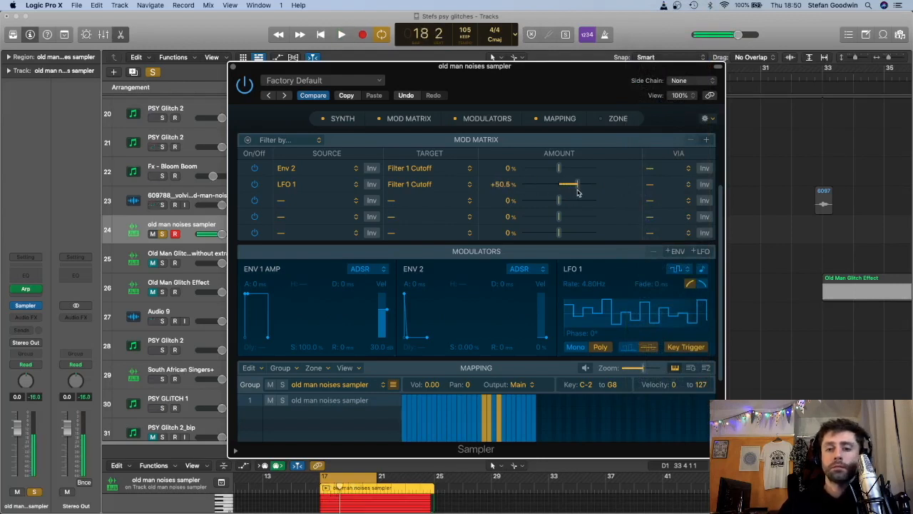
Lower Filter 1's cutoff to about 32% during playback and set the LFO 1 modulation amount to +32.4%.
{"action": "left_click", "coordinate": [343, 118]}
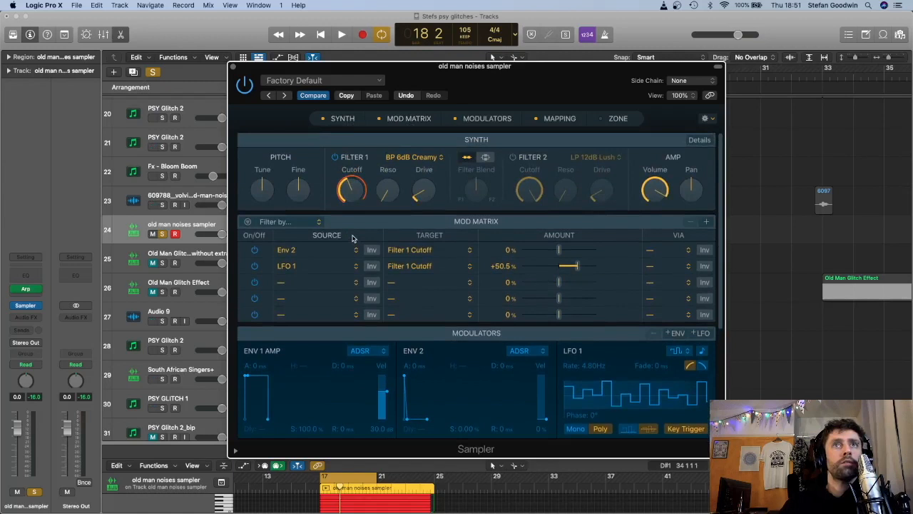
{"action": "key", "text": "space"}
{"action": "mouse_move", "coordinate": [351, 187]}
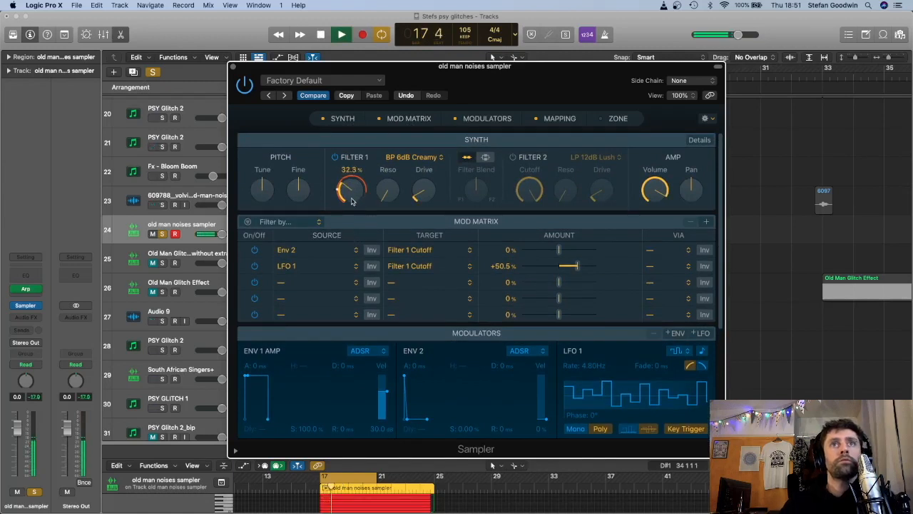
{"action": "mouse_move", "coordinate": [576, 268]}
{"action": "left_mouse_down"}
{"action": "mouse_move", "coordinate": [591, 268]}
{"action": "mouse_move", "coordinate": [547, 269]}
{"action": "mouse_move", "coordinate": [572, 266]}
{"action": "left_mouse_up"}
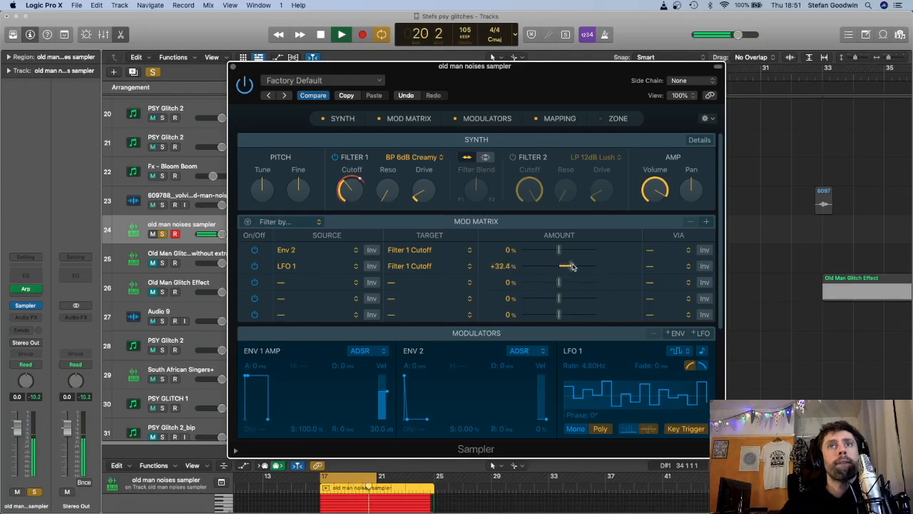
Raise Filter 1's resonance and drive while the arpeggiated sampler plays.
{"action": "mouse_move", "coordinate": [403, 187]}
{"action": "left_click_drag", "start_coordinate": [389, 190], "coordinate": [379, 130]}
{"action": "left_click_drag", "start_coordinate": [423, 190], "coordinate": [425, 160]}
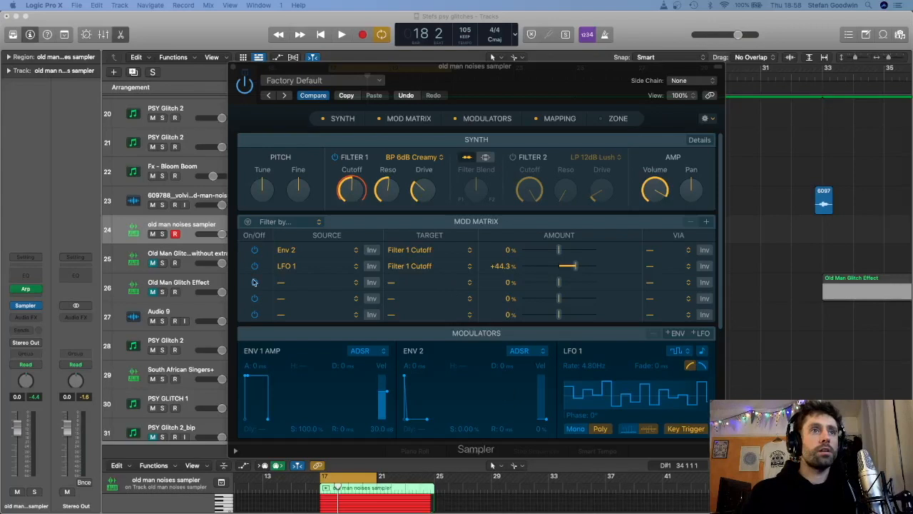
Add a Modulator MIDI effect after the Arpeggiator on the old man noises sampler track.
{"action": "left_click", "coordinate": [33, 296]}
{"action": "left_click", "coordinate": [34, 297]}
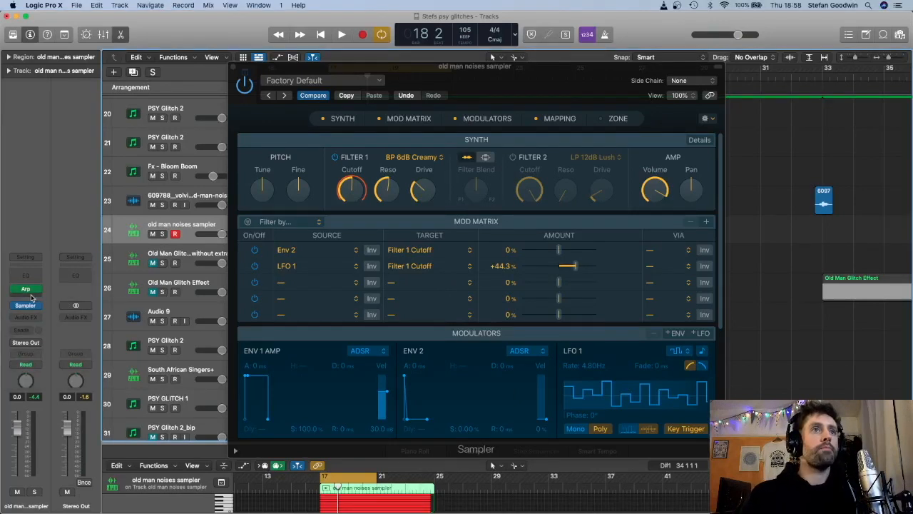
{"action": "left_click", "coordinate": [31, 297]}
{"action": "left_click", "coordinate": [85, 278]}
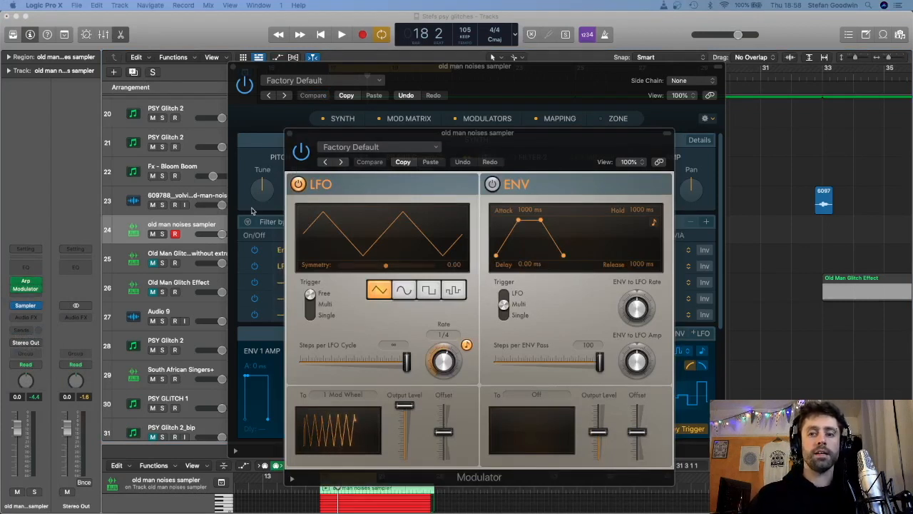
Assign the Modulator's LFO to the Sampler's Coarse Tune with Learn Plug-in Parameter.
{"action": "left_click", "coordinate": [344, 394]}
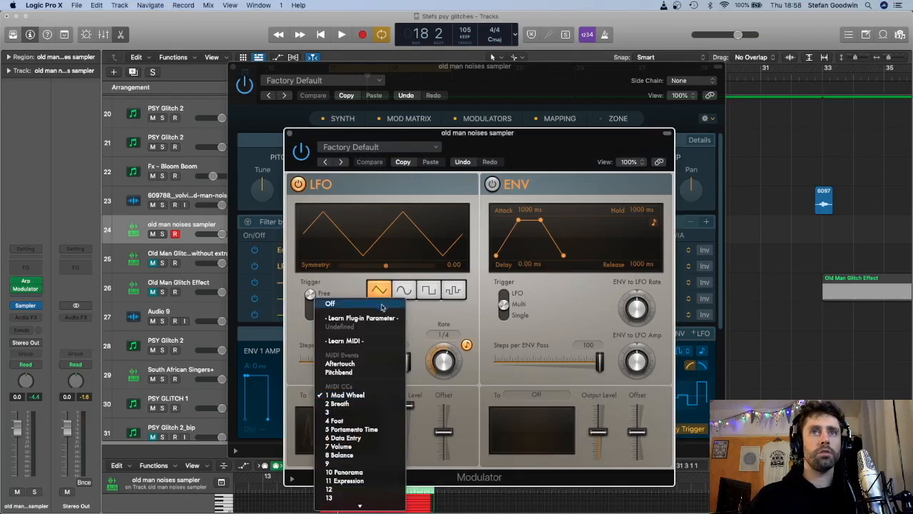
{"action": "left_click", "coordinate": [362, 318]}
{"action": "left_click_drag", "start_coordinate": [474, 152], "coordinate": [702, 107]}
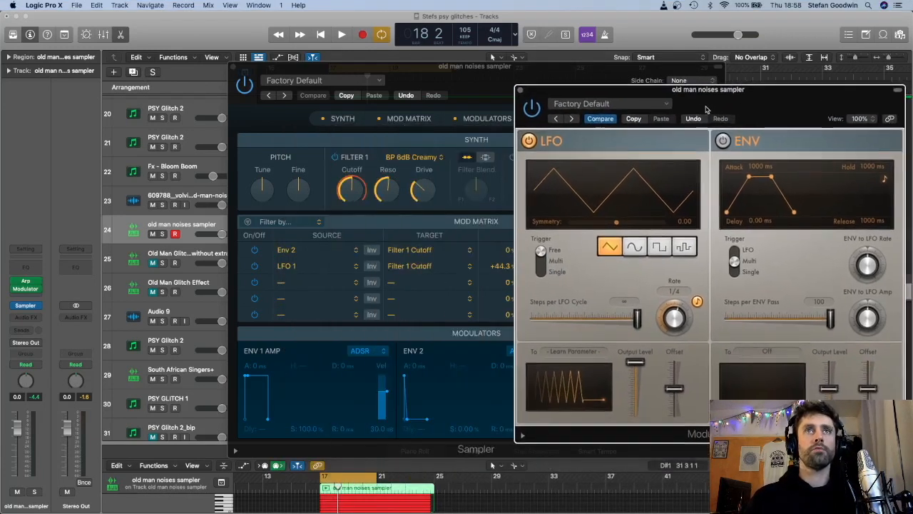
{"action": "left_click", "coordinate": [265, 187]}
Audition the modulated tuning over the cycle and arrange the Sampler window beside the Modulator.
{"action": "left_click_drag", "start_coordinate": [538, 85], "coordinate": [371, 87]}
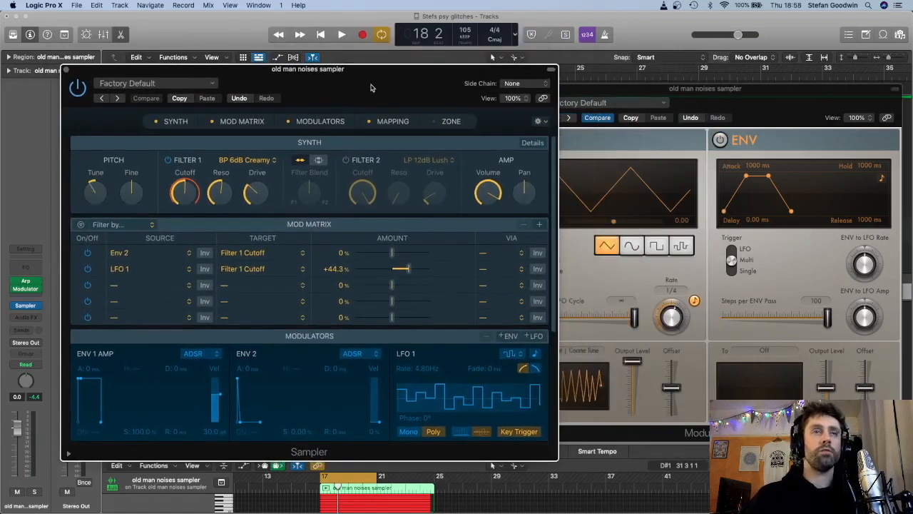
{"action": "key", "text": "space"}
{"action": "left_click_drag", "start_coordinate": [272, 71], "coordinate": [491, 97]}
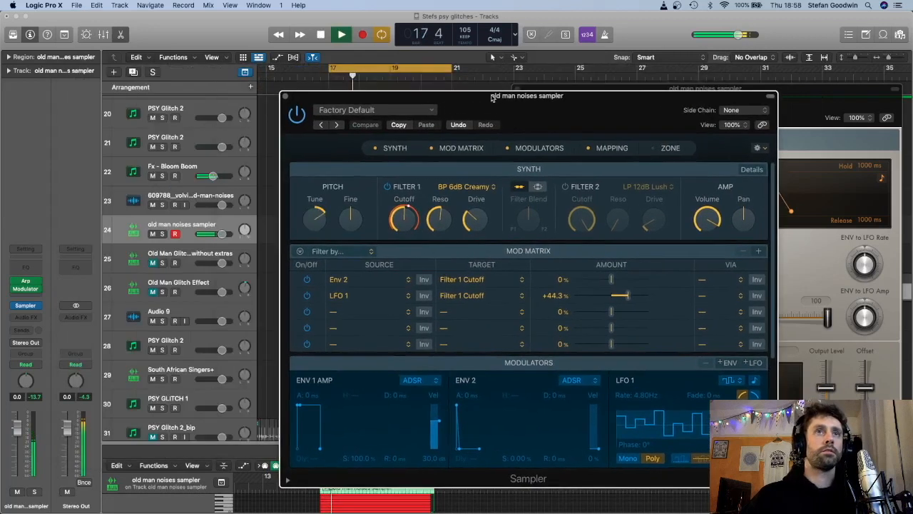
{"action": "left_click_drag", "start_coordinate": [426, 97], "coordinate": [171, 69]}
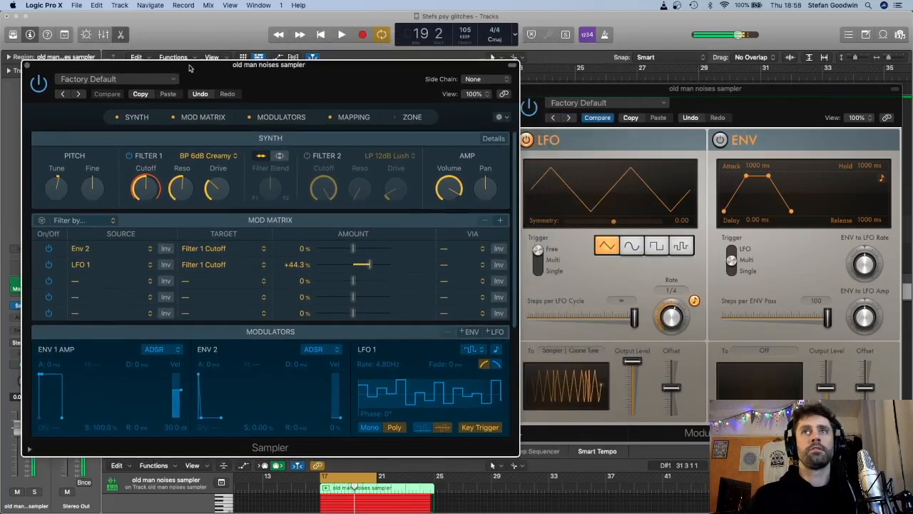
Switch the Modulator's LFO to the random waveform at a 1/16 rate and start playback.
{"action": "left_click", "coordinate": [630, 158]}
{"action": "left_click", "coordinate": [681, 246]}
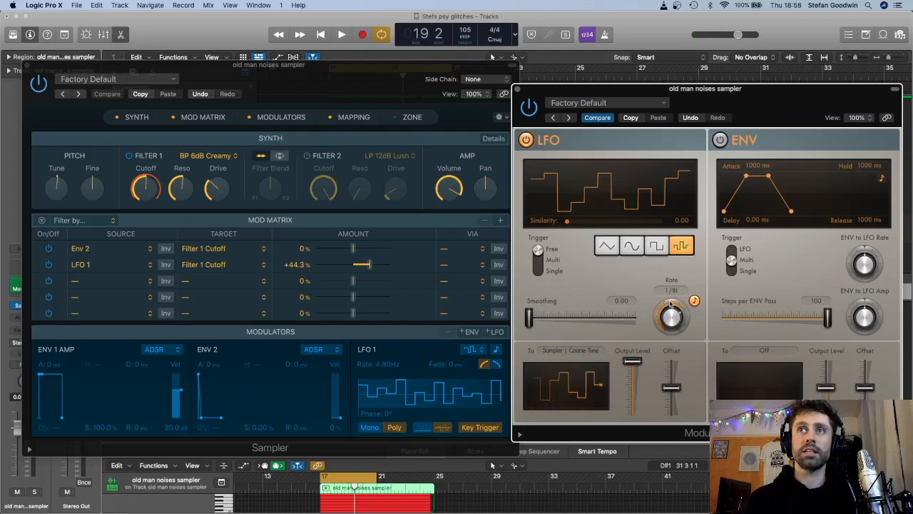
{"action": "key", "text": "space"}
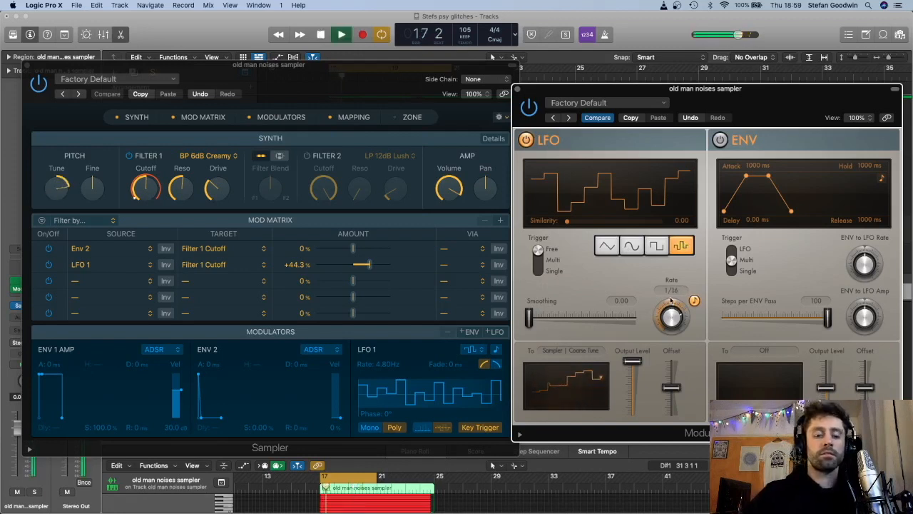
Solo the sampler track, set the Modulator LFO's smoothing to 0.41, and adjust its offset during playback.
{"action": "key", "text": "s"}
{"action": "left_click_drag", "start_coordinate": [527, 318], "coordinate": [574, 322]}
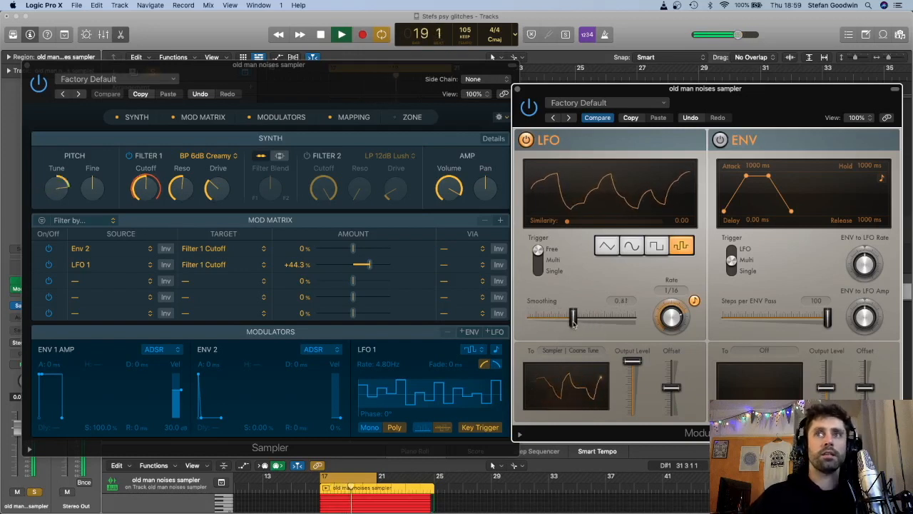
{"action": "left_click_drag", "start_coordinate": [679, 396], "coordinate": [637, 387]}
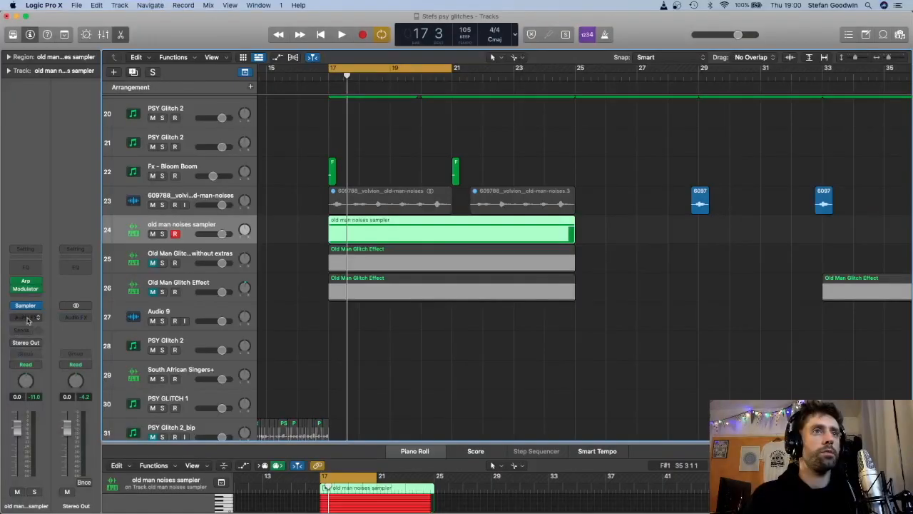
Add ChromaVerb as an audio effect on the old man noises sampler track and audition it soloed over the cycle.
{"action": "left_click", "coordinate": [29, 319]}
{"action": "mouse_move", "coordinate": [28, 336]}
{"action": "key", "text": "Escape"}
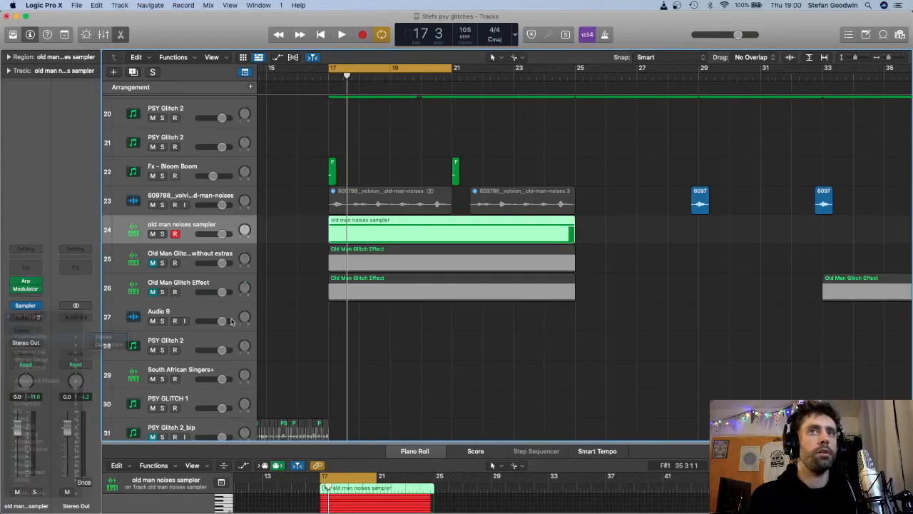
{"action": "key", "text": "space"}
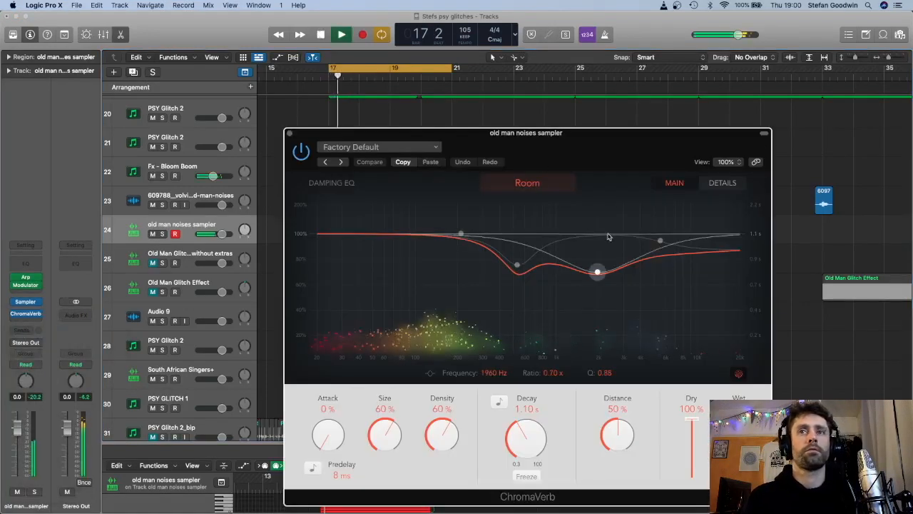
{"action": "left_click", "coordinate": [660, 241]}
{"action": "key", "text": "space"}
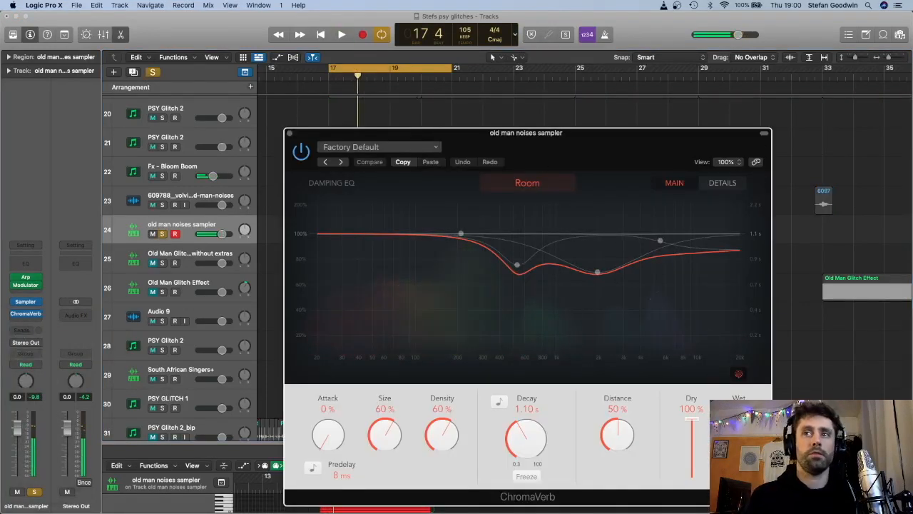
{"action": "key", "text": "s"}
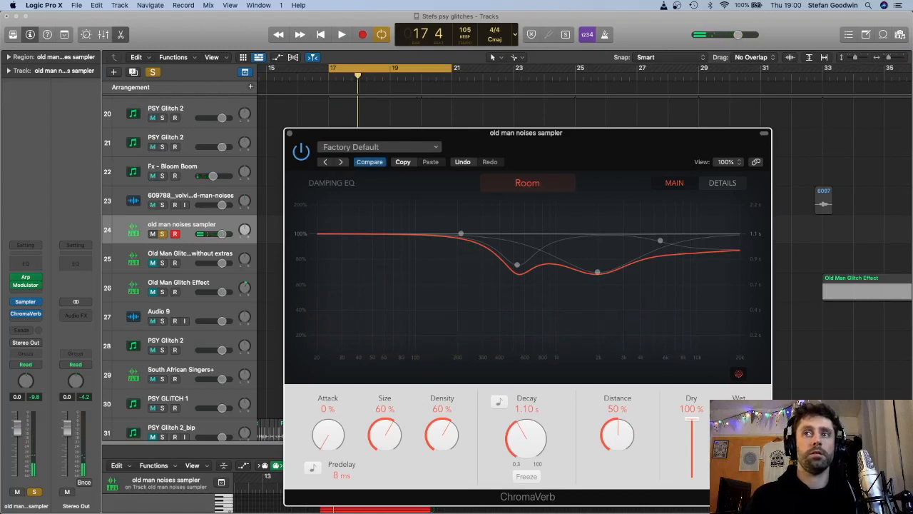
Audition the reverb, insert a stereo Stereo Delay after ChromaVerb, and set its right delay note to 1/4.
{"action": "key", "text": "space"}
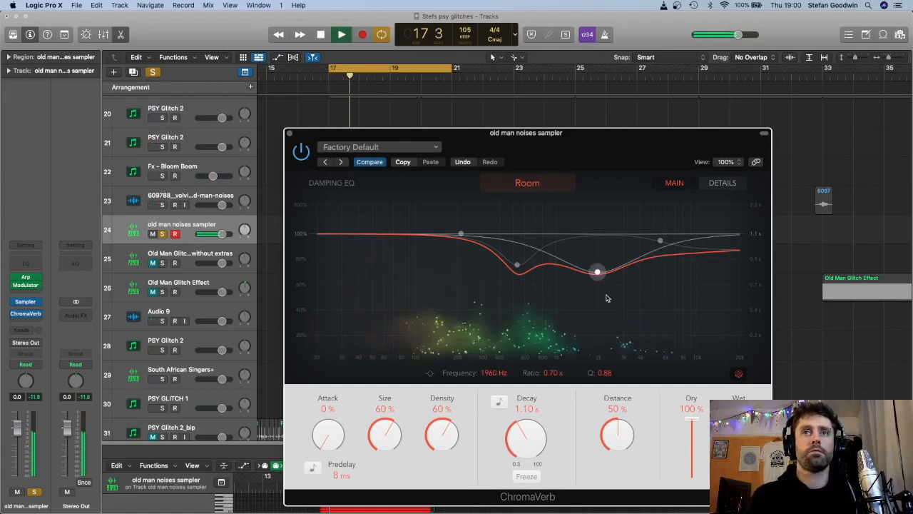
{"action": "key", "text": "space"}
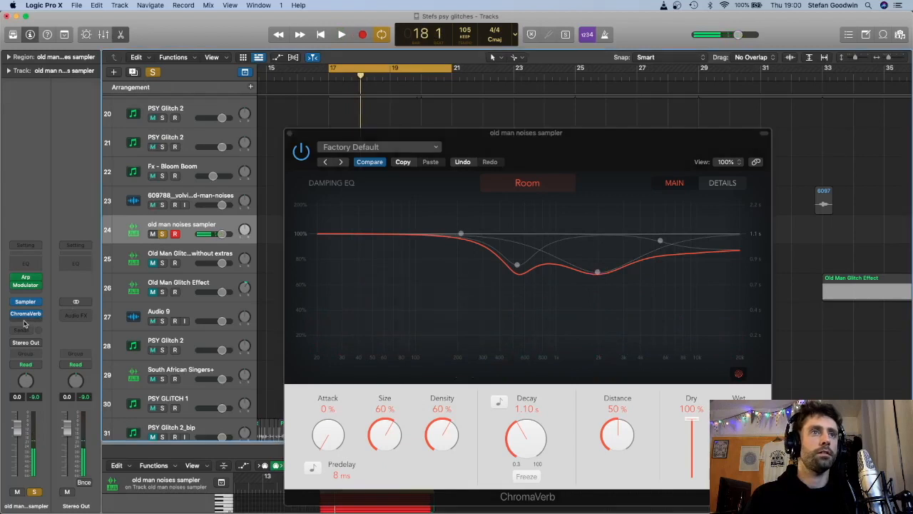
{"action": "left_click", "coordinate": [23, 326]}
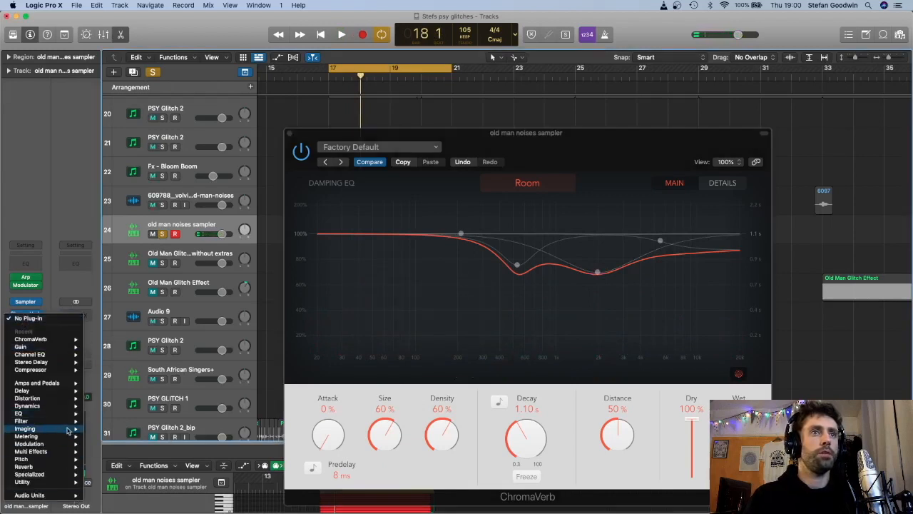
{"action": "mouse_move", "coordinate": [42, 391]}
{"action": "mouse_move", "coordinate": [134, 418]}
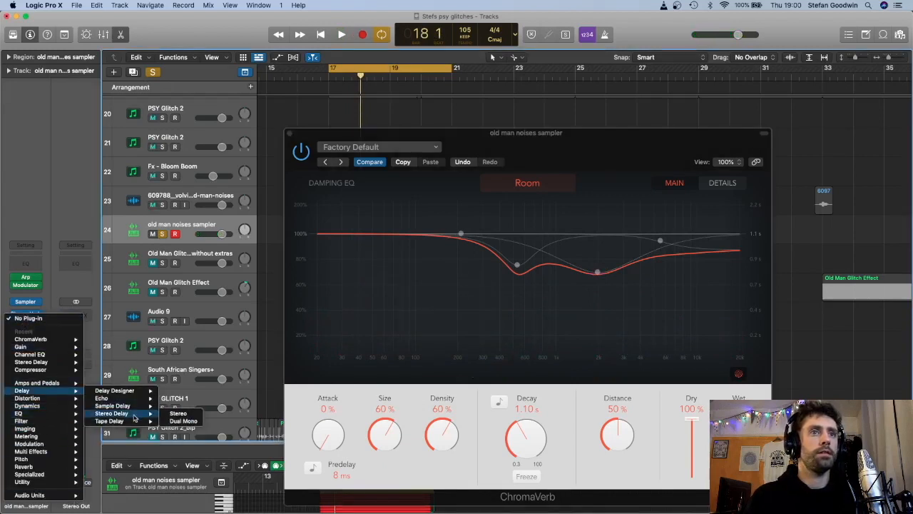
{"action": "left_click", "coordinate": [174, 413]}
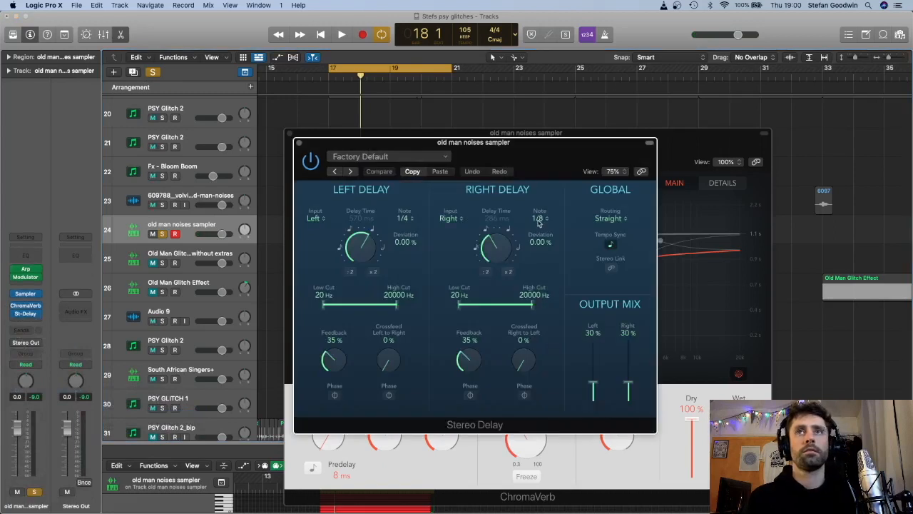
{"action": "left_click", "coordinate": [539, 219]}
{"action": "left_click", "coordinate": [546, 243]}
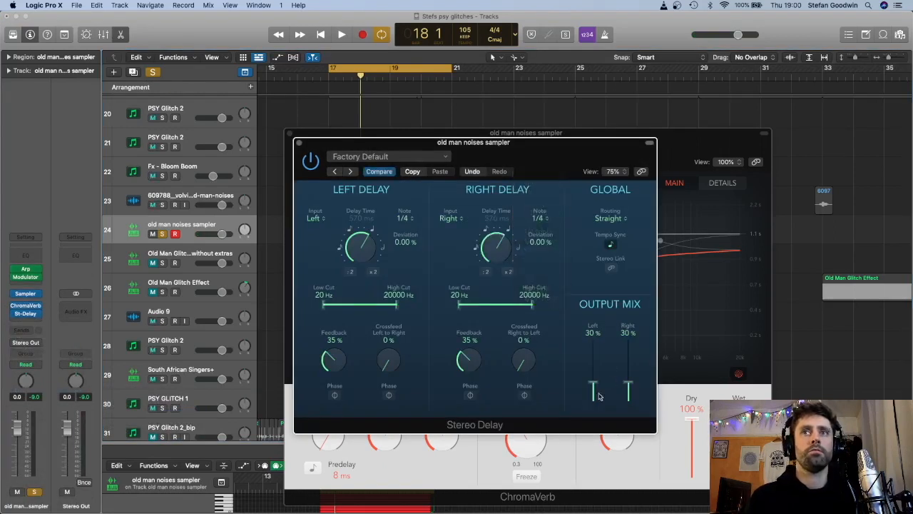
Set the Stereo Delay's output mix to 16% left and 19% right while auditioning the cycle.
{"action": "left_click_drag", "start_coordinate": [632, 389], "coordinate": [632, 397]}
{"action": "key", "text": "space"}
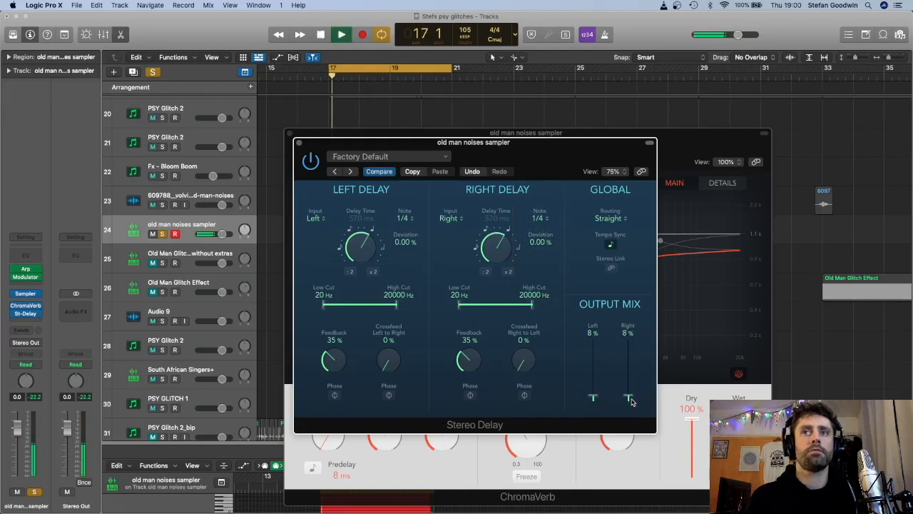
{"action": "left_click_drag", "start_coordinate": [593, 396], "coordinate": [595, 393]}
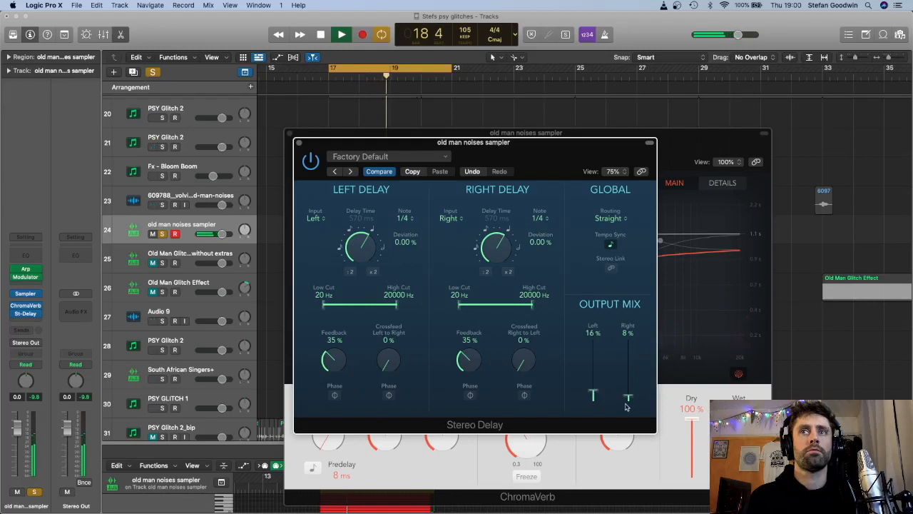
{"action": "left_click_drag", "start_coordinate": [631, 397], "coordinate": [632, 393]}
{"action": "key", "text": "space"}
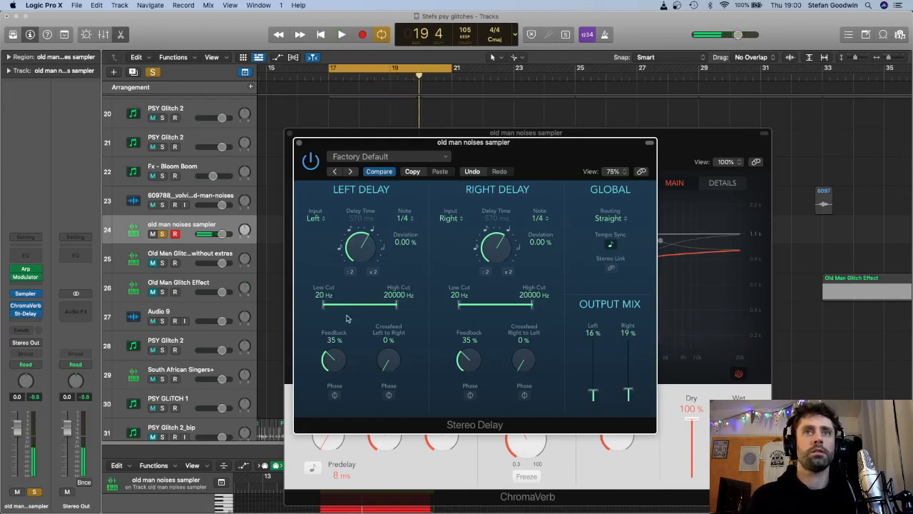
Set the Stereo Delay's low cut to 120 Hz on the left and 550 Hz on the right, checking it during playback.
{"action": "left_click_drag", "start_coordinate": [323, 306], "coordinate": [347, 307]}
{"action": "left_click_drag", "start_coordinate": [459, 305], "coordinate": [493, 313]}
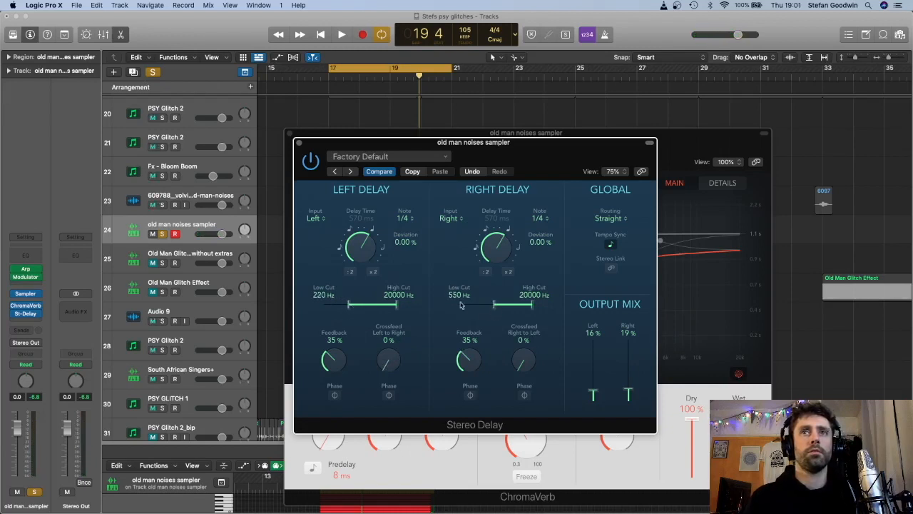
{"action": "key", "text": "space"}
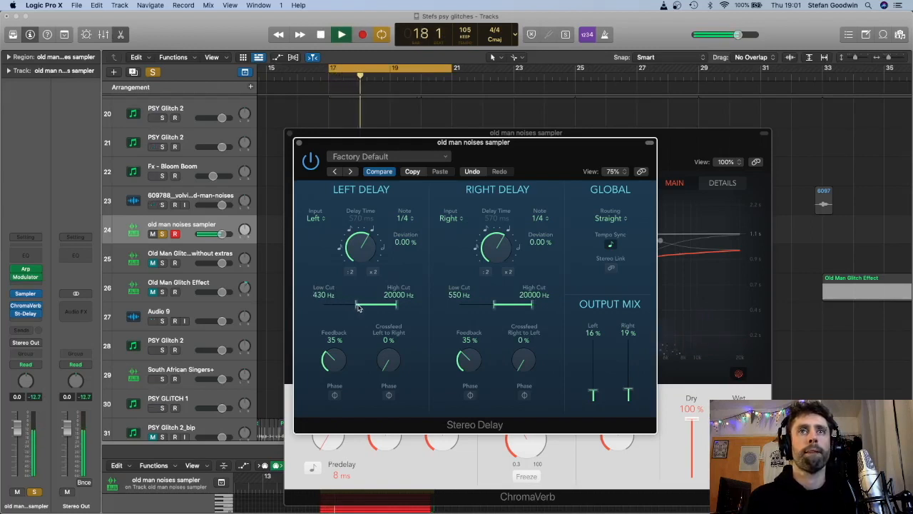
{"action": "left_click_drag", "start_coordinate": [356, 307], "coordinate": [342, 307]}
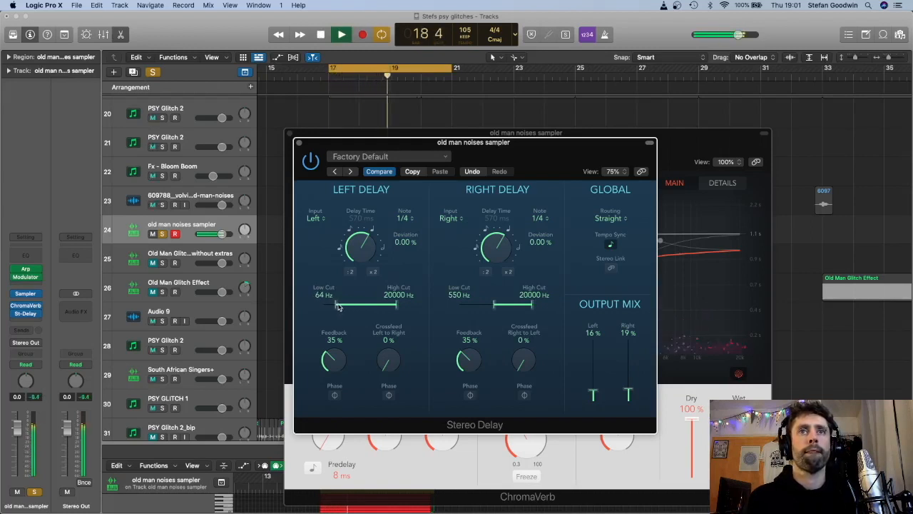
{"action": "key", "text": "space"}
Unsolo the old man noises sampler track, play it in the full mix, and close the Stereo Delay and ChromaVerb windows.
{"action": "left_click", "coordinate": [163, 234]}
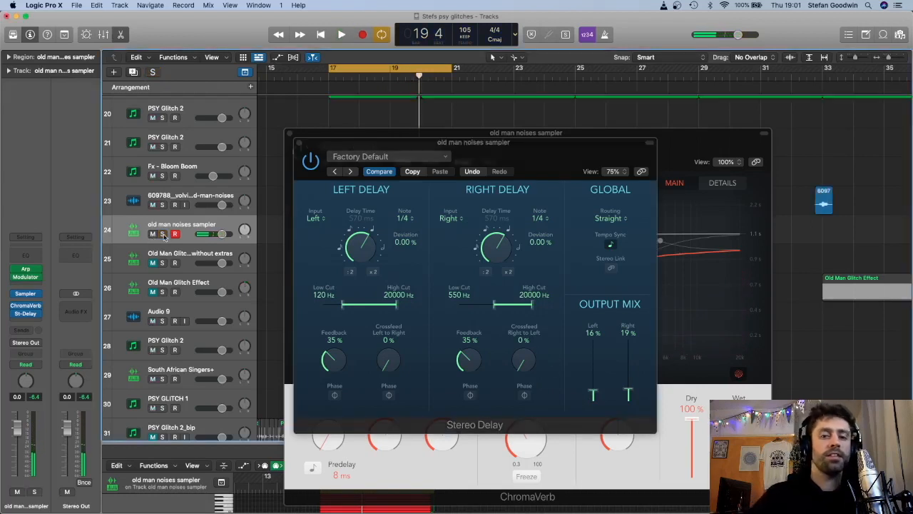
{"action": "key", "text": "space"}
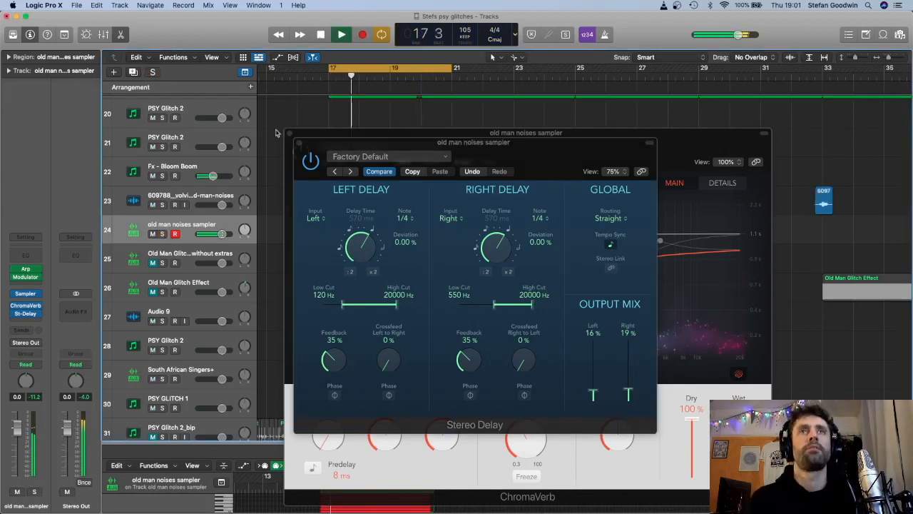
{"action": "left_click", "coordinate": [299, 143]}
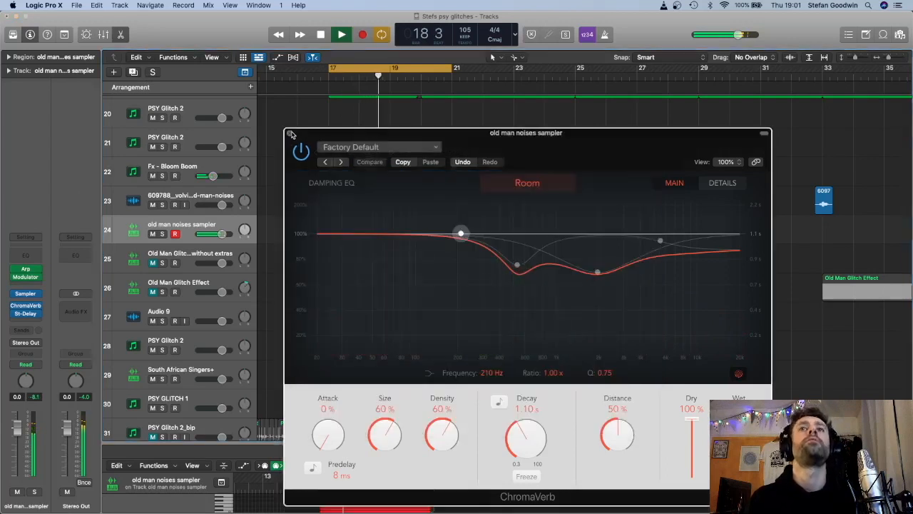
{"action": "left_click", "coordinate": [290, 134]}
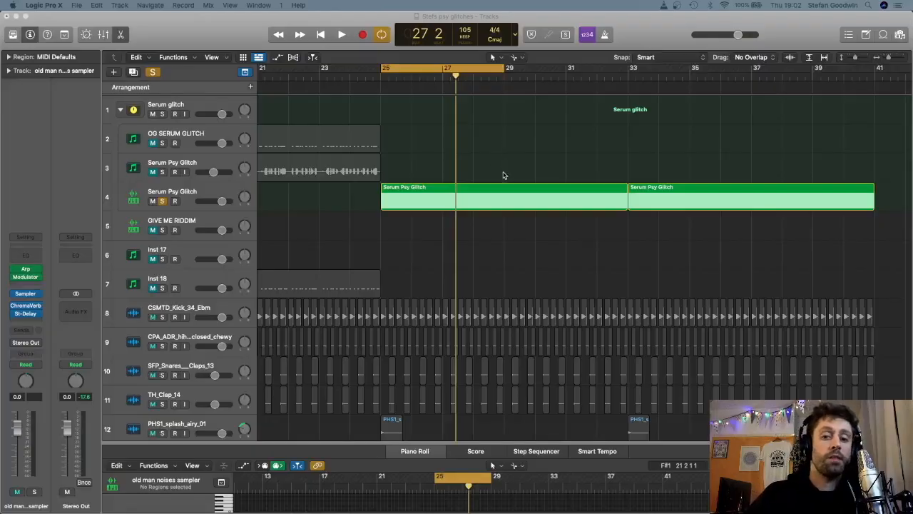
Audition the Serum Psy Glitch region at bar 25 and bounce it in place to a new track, muting the source.
{"action": "key", "text": "space"}
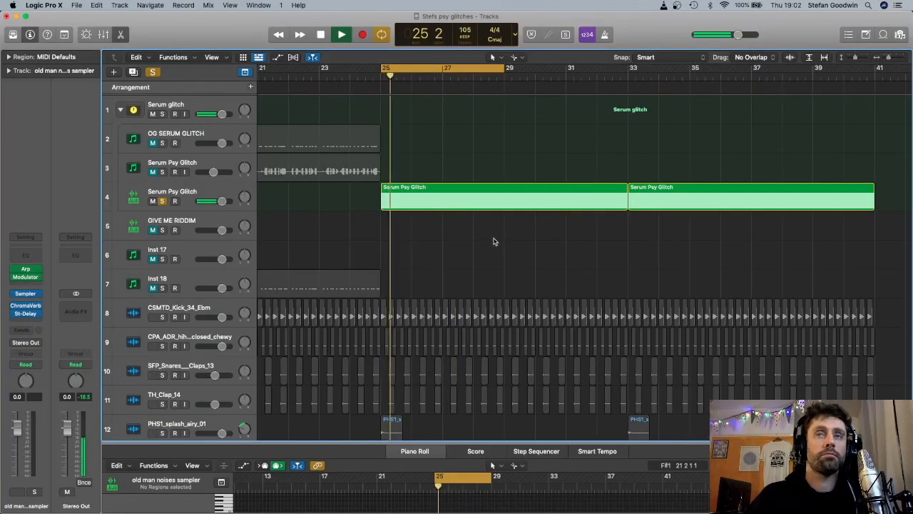
{"action": "key", "text": "space"}
{"action": "left_click", "coordinate": [456, 208]}
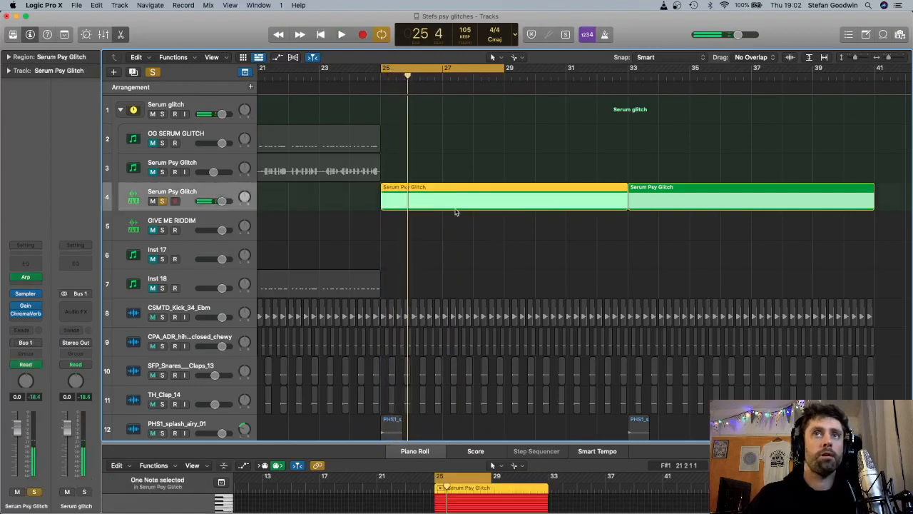
{"action": "right_click", "coordinate": [457, 208]}
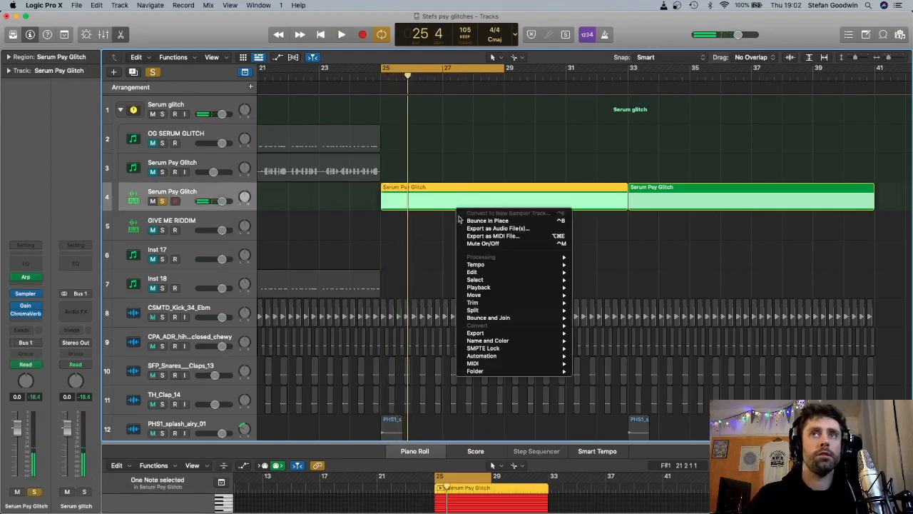
{"action": "left_click", "coordinate": [522, 220]}
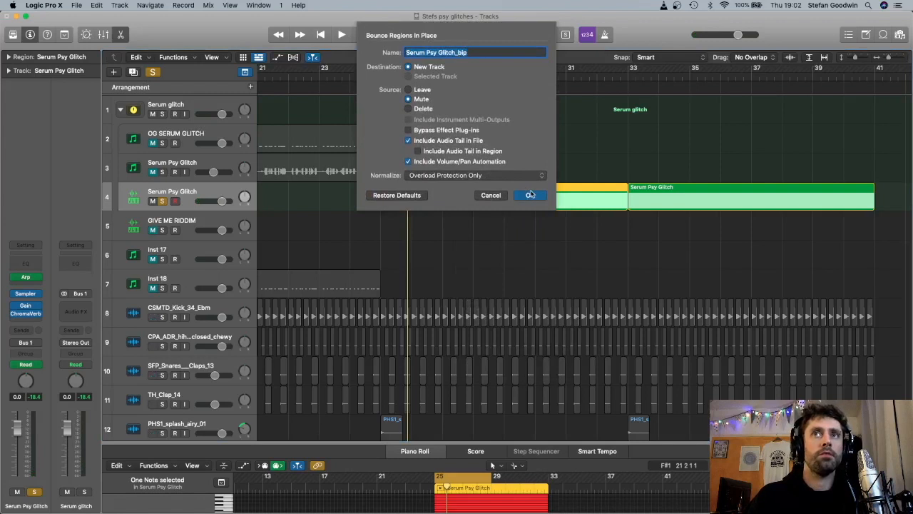
{"action": "left_click", "coordinate": [530, 197]}
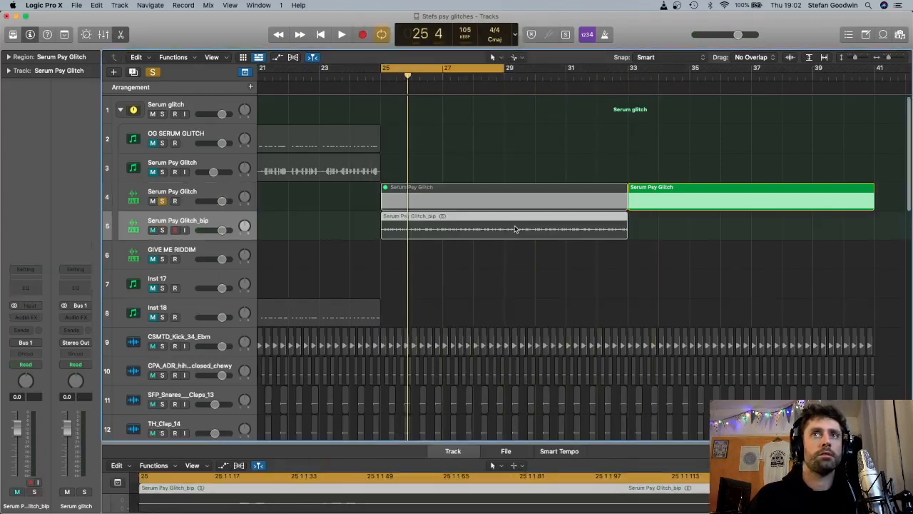
Solo the Serum Psy Glitch_bip track instead of the original Serum Psy Glitch track and play it back.
{"action": "left_click", "coordinate": [361, 223]}
{"action": "left_click", "coordinate": [163, 201]}
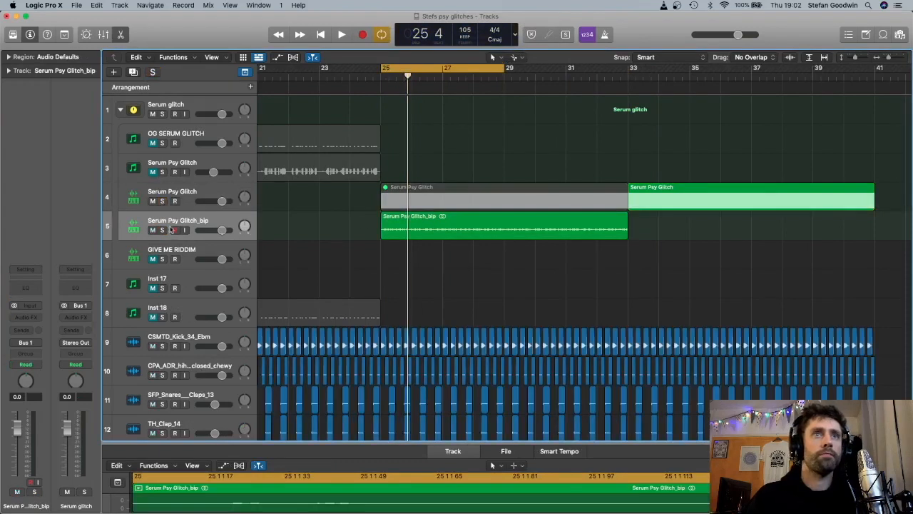
{"action": "left_click", "coordinate": [162, 230]}
{"action": "key", "text": "space"}
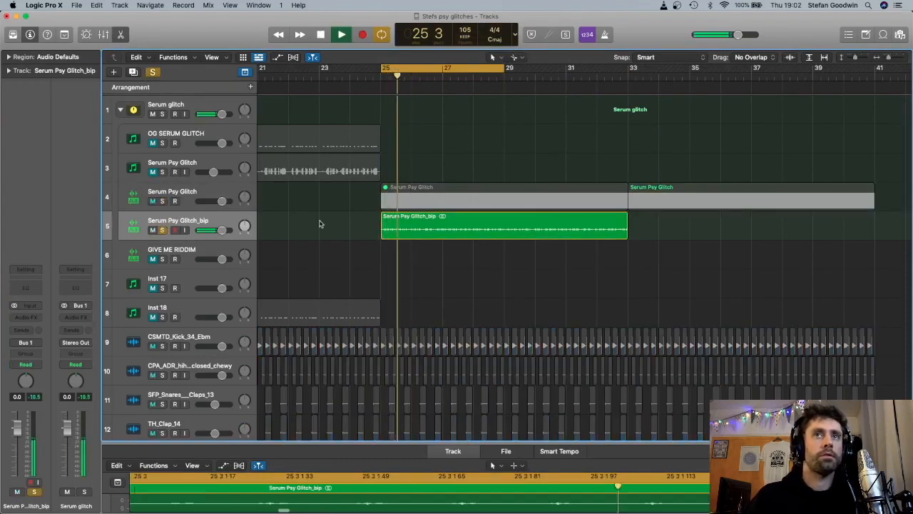
Convert the Serum Psy Glitch_bip region to a new Sampler track from transient markers, with trigger notes C-2 to G8.
{"action": "right_click", "coordinate": [416, 226]}
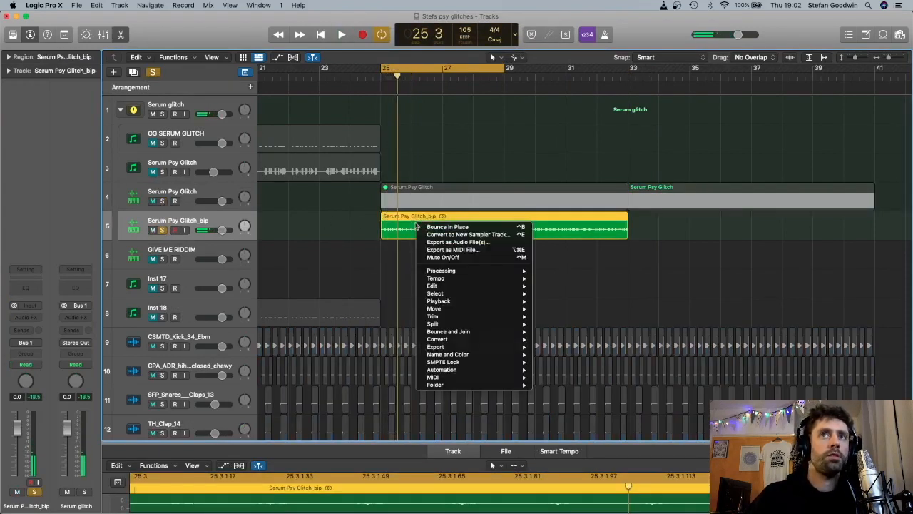
{"action": "left_click", "coordinate": [489, 235]}
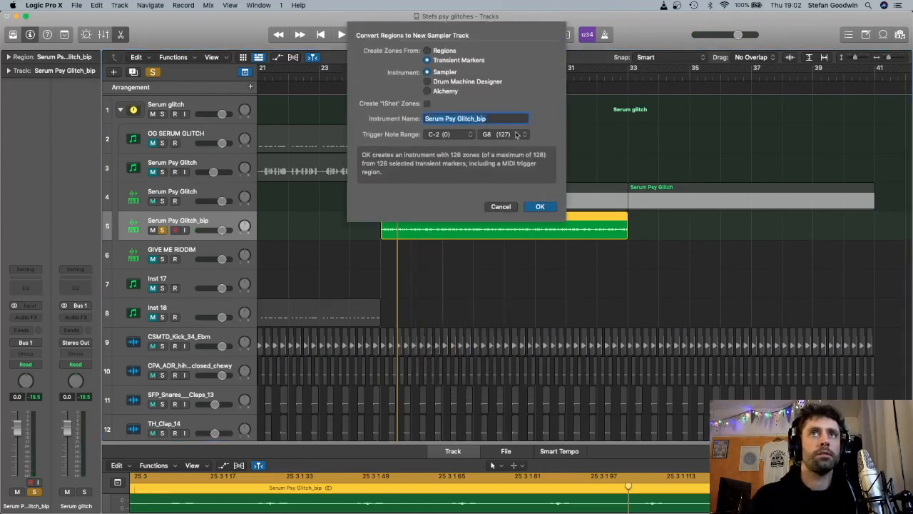
{"action": "left_click", "coordinate": [540, 207]}
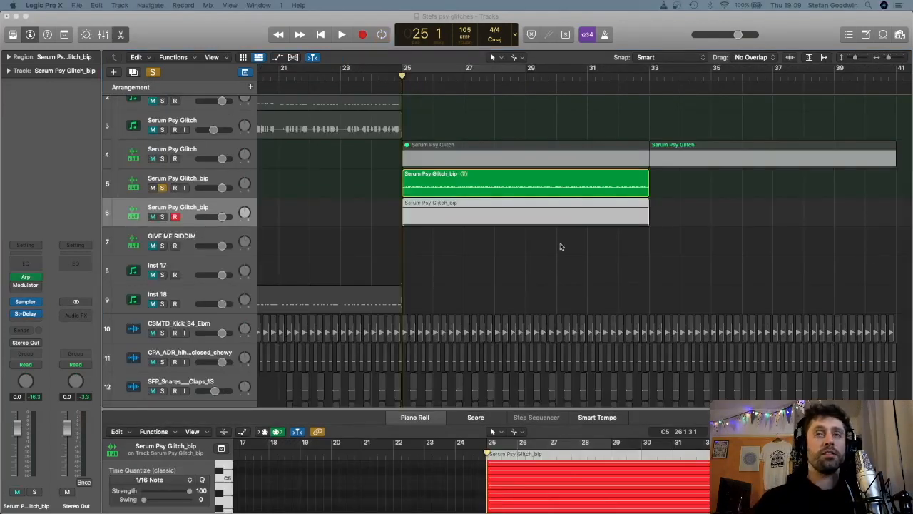
Play back the soloed Serum Psy Glitch_bip audio track from bar 25.
{"action": "left_click", "coordinate": [528, 23]}
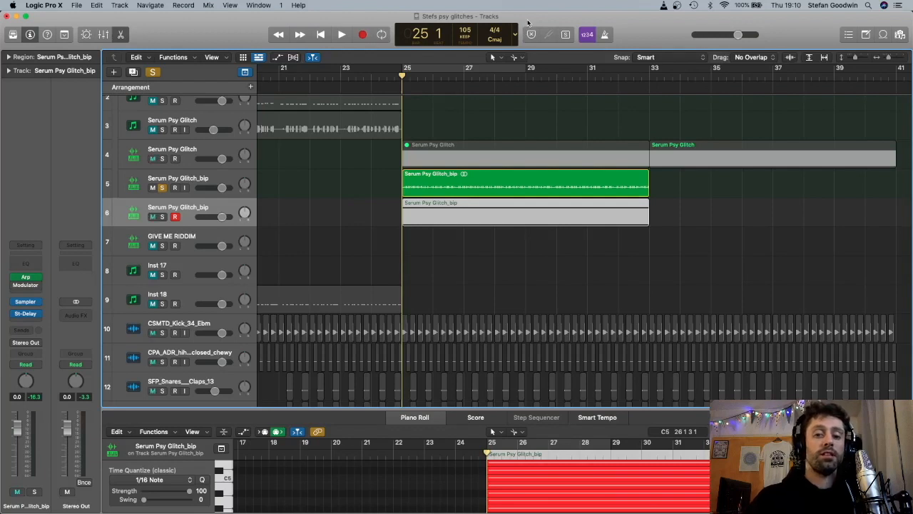
{"action": "key", "text": "space"}
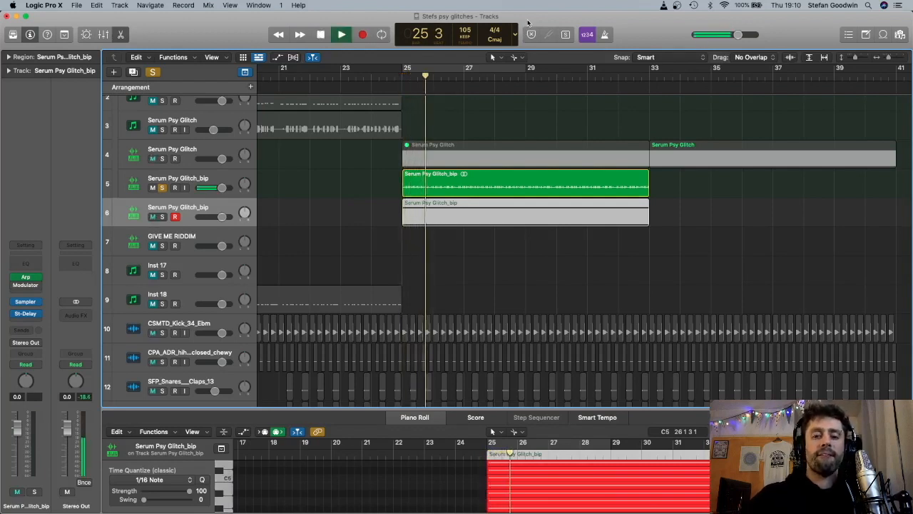
{"action": "key", "text": "space"}
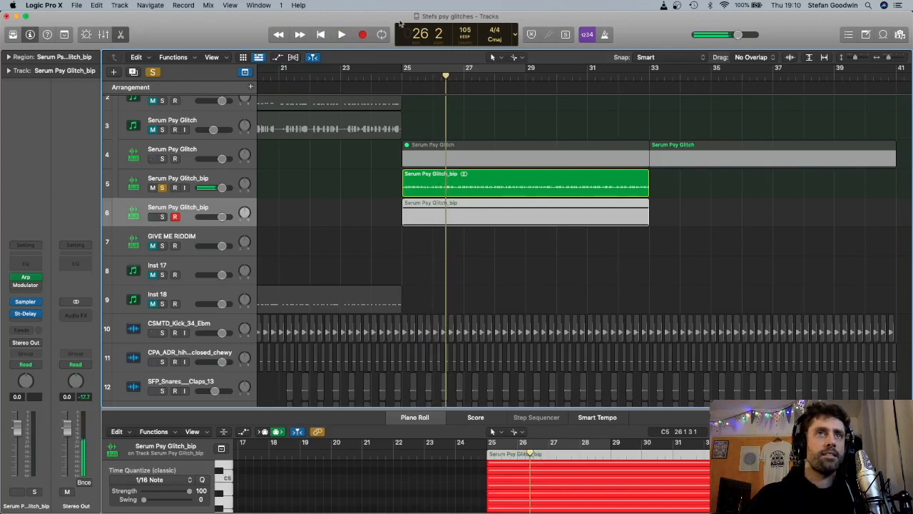
Unsolo the Serum Psy Glitch_bip audio track, enable the cycle from bar 25 to 29, and audition it with the drums.
{"action": "left_click", "coordinate": [168, 194]}
{"action": "left_click", "coordinate": [162, 188]}
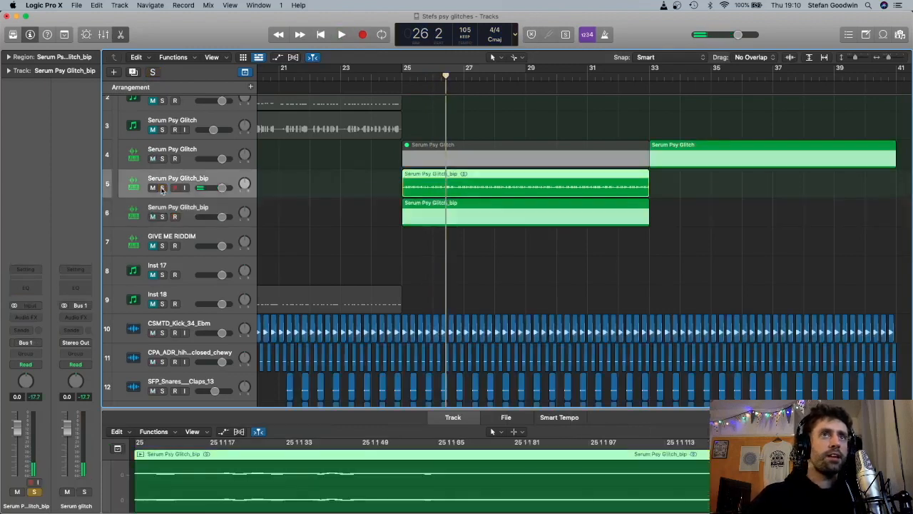
{"action": "key", "text": "space"}
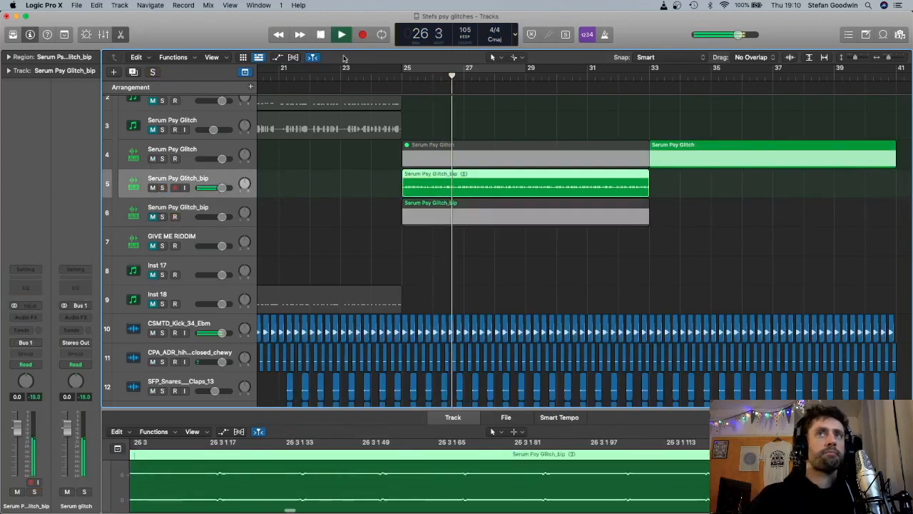
{"action": "left_click", "coordinate": [484, 68]}
{"action": "scroll", "coordinate": [513, 336], "scroll_direction": "down", "scroll_amount": 12}
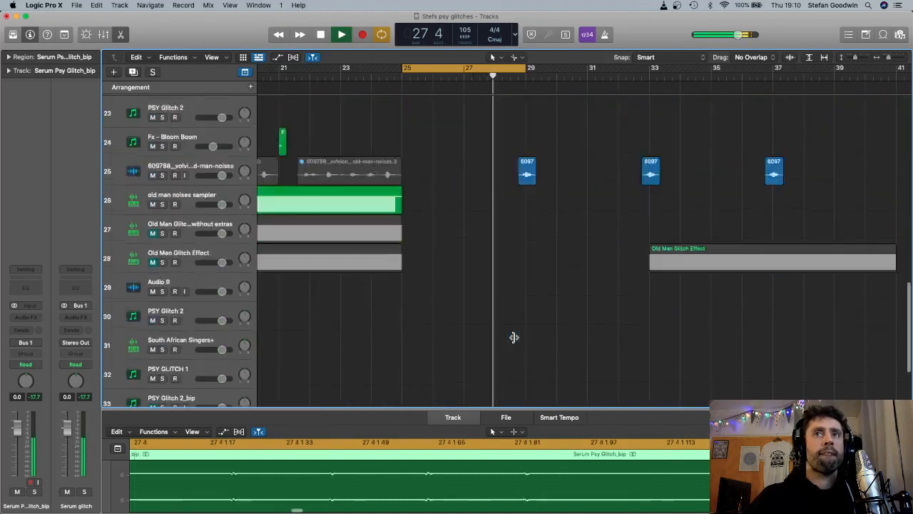
{"action": "scroll", "coordinate": [513, 336], "scroll_direction": "up", "scroll_amount": 12}
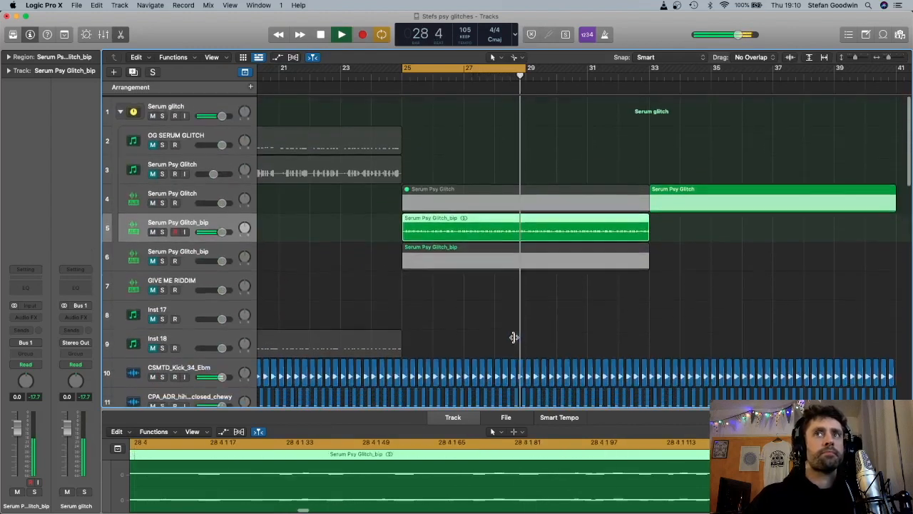
{"action": "key", "text": "space"}
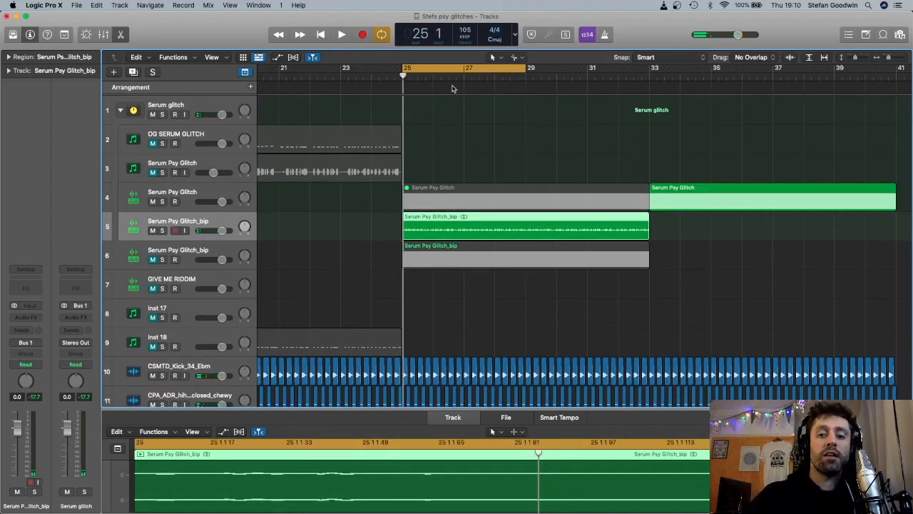